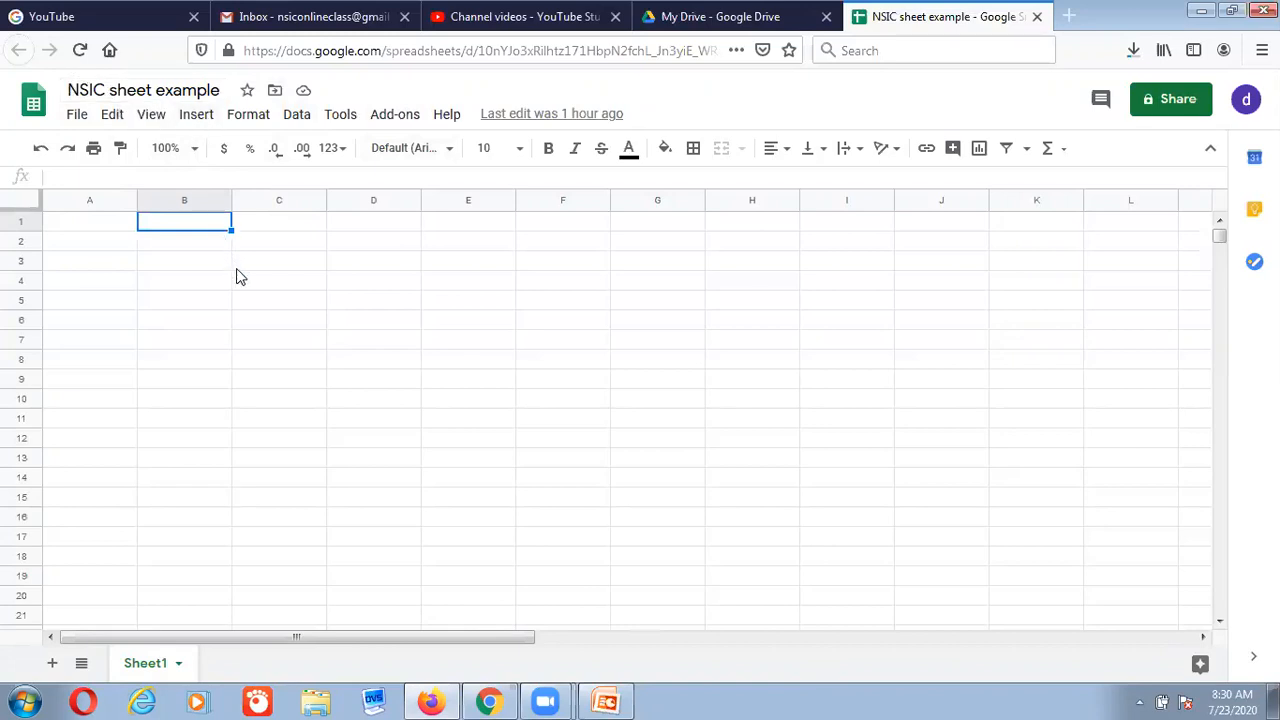
Step: Switch to the Google Sheet Demo reference showing the University Student Result Data table on Sheet4
click(489, 700)
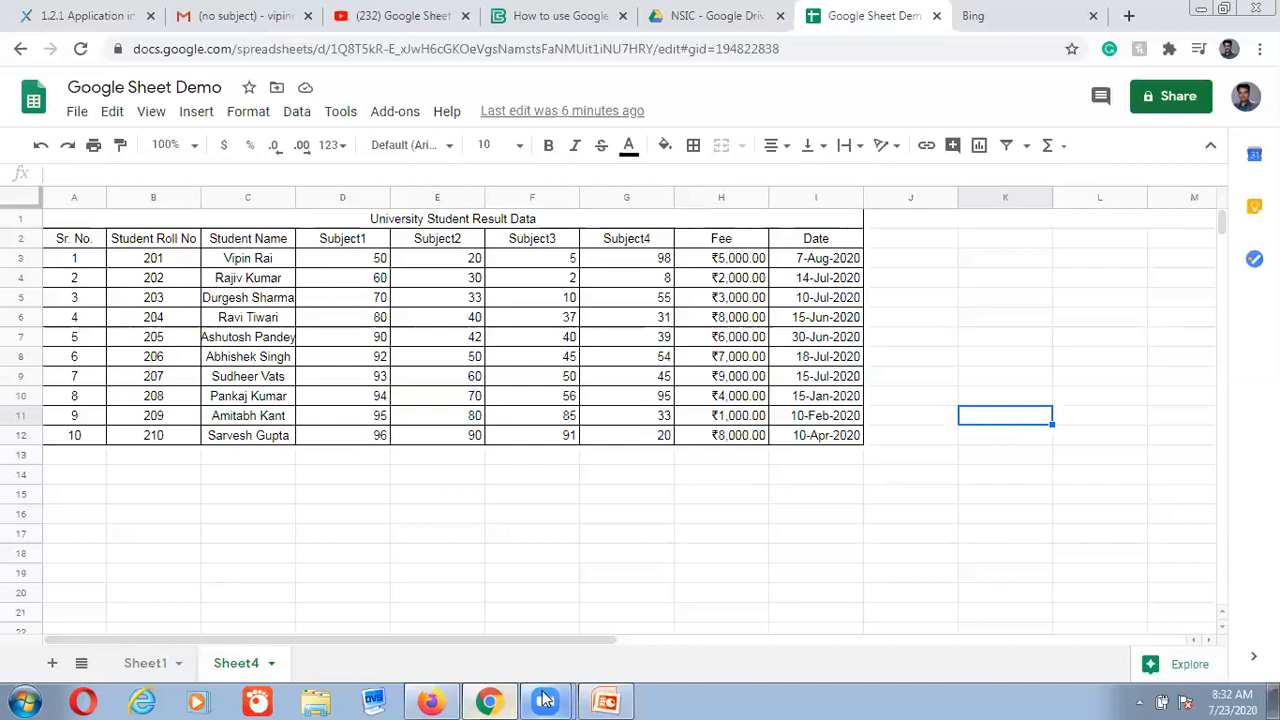
Step: Type the title 'University student result data' into NSIC sheet cell A1, checking the reference's title row
click(488, 700)
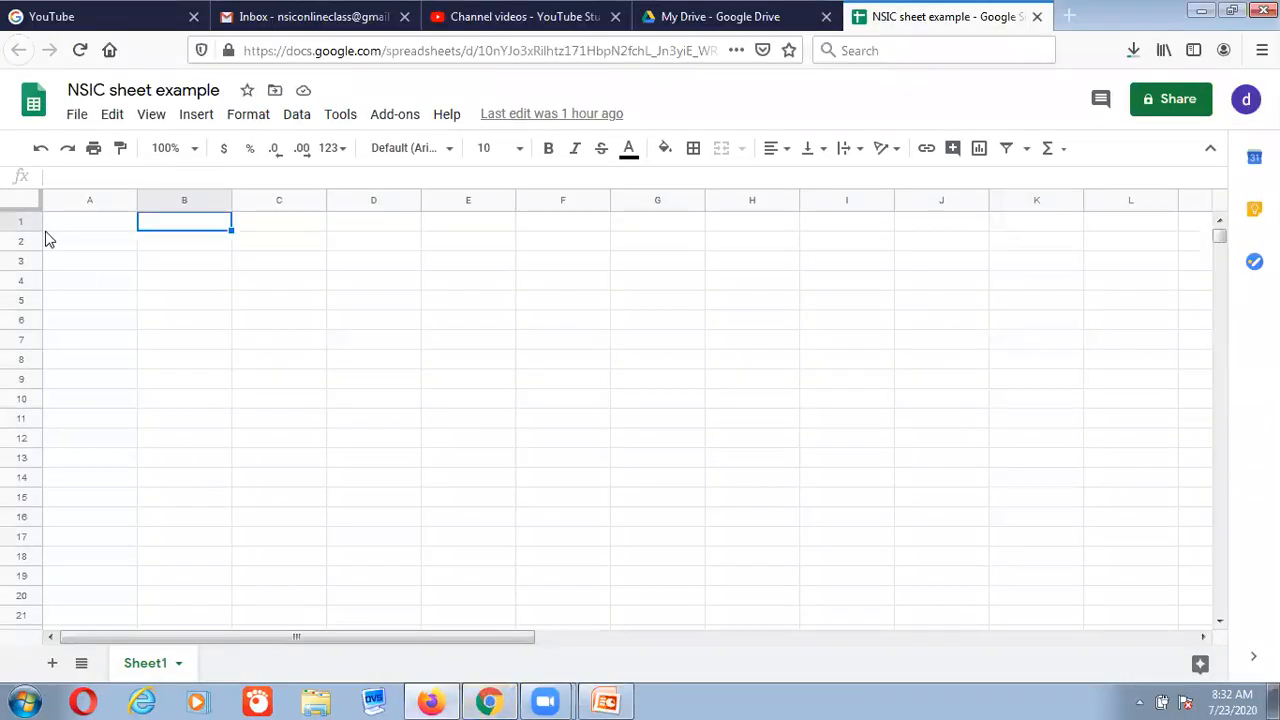
click(86, 226)
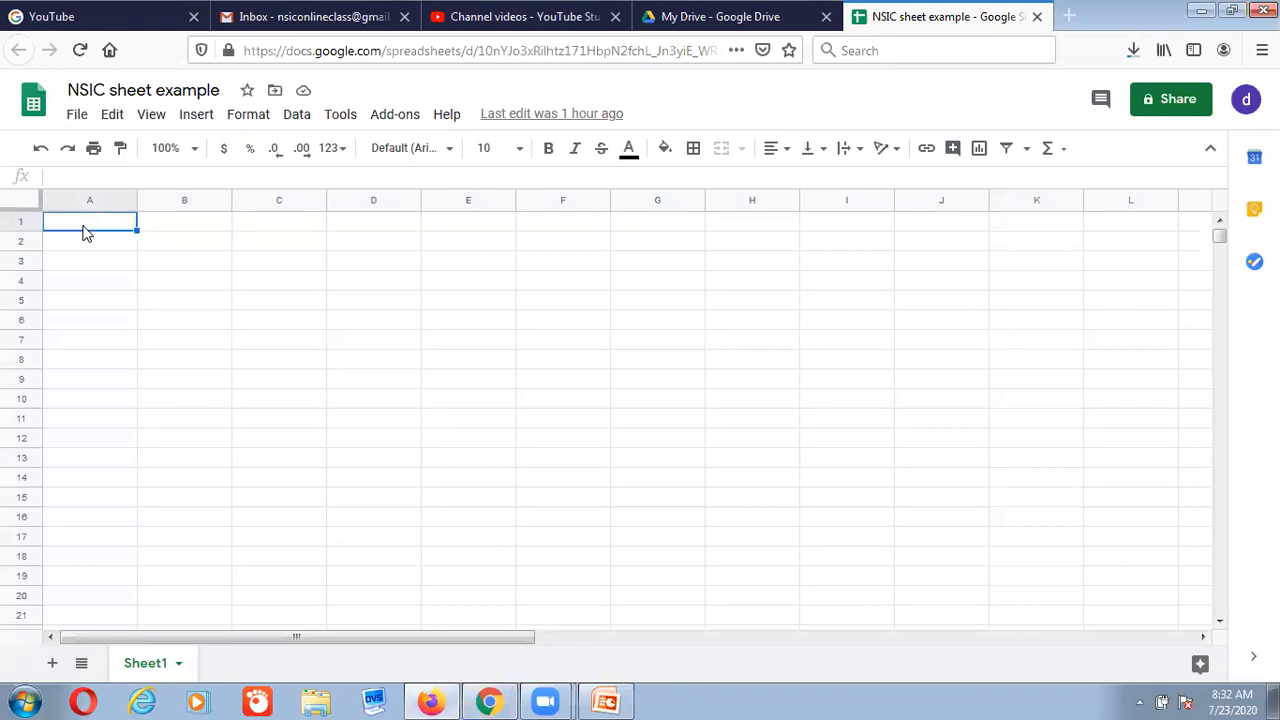
text(Univ)
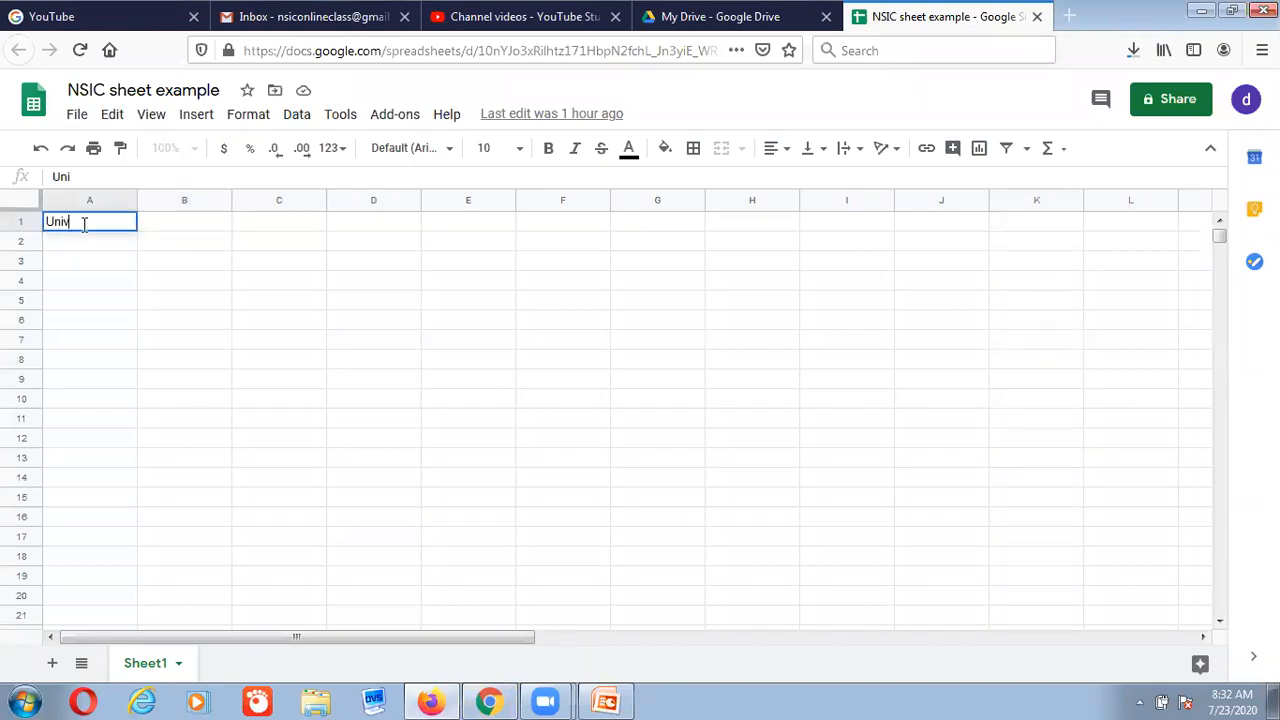
text(ersity)
click(436, 699)
click(436, 699)
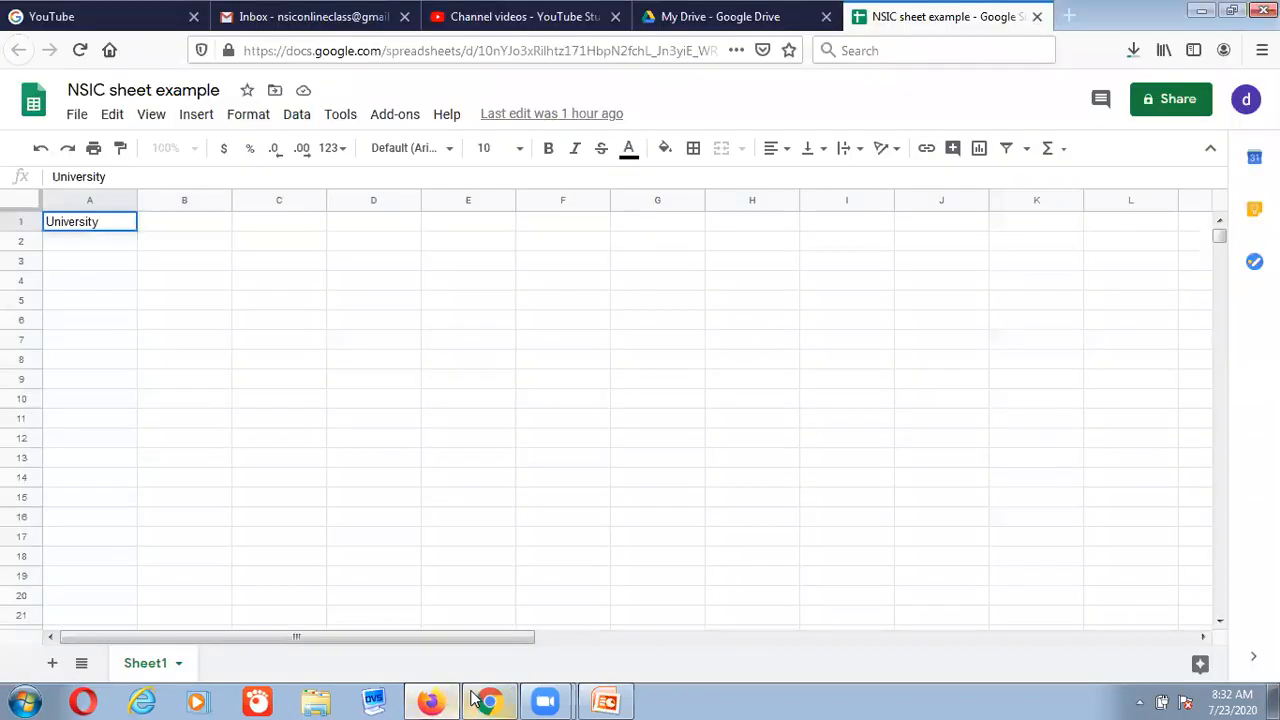
click(487, 700)
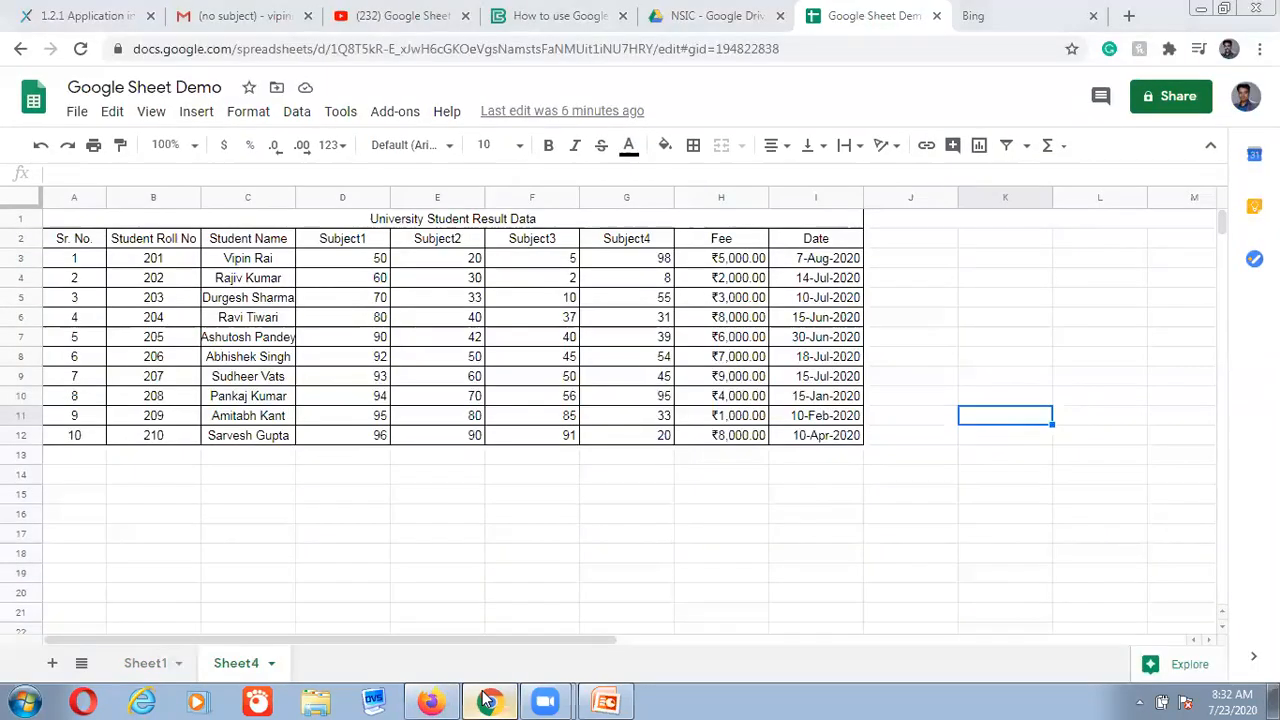
click(487, 700)
text(s)
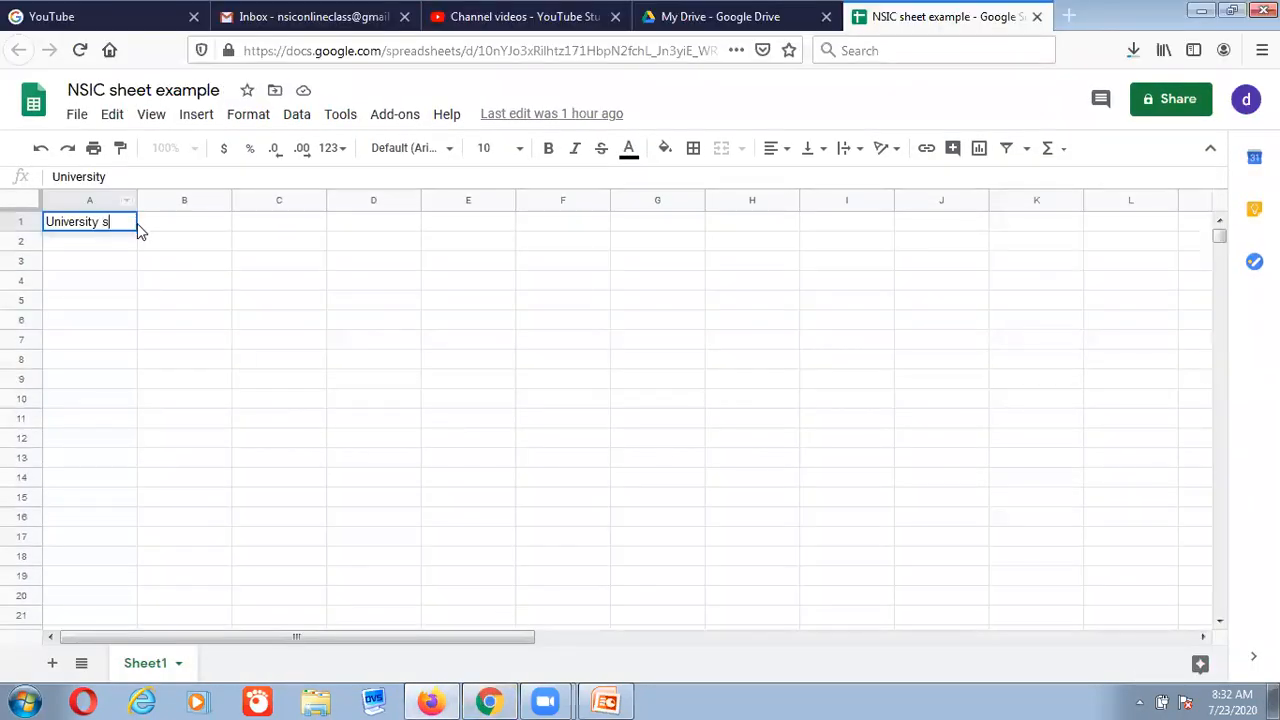
text(tudent result data)
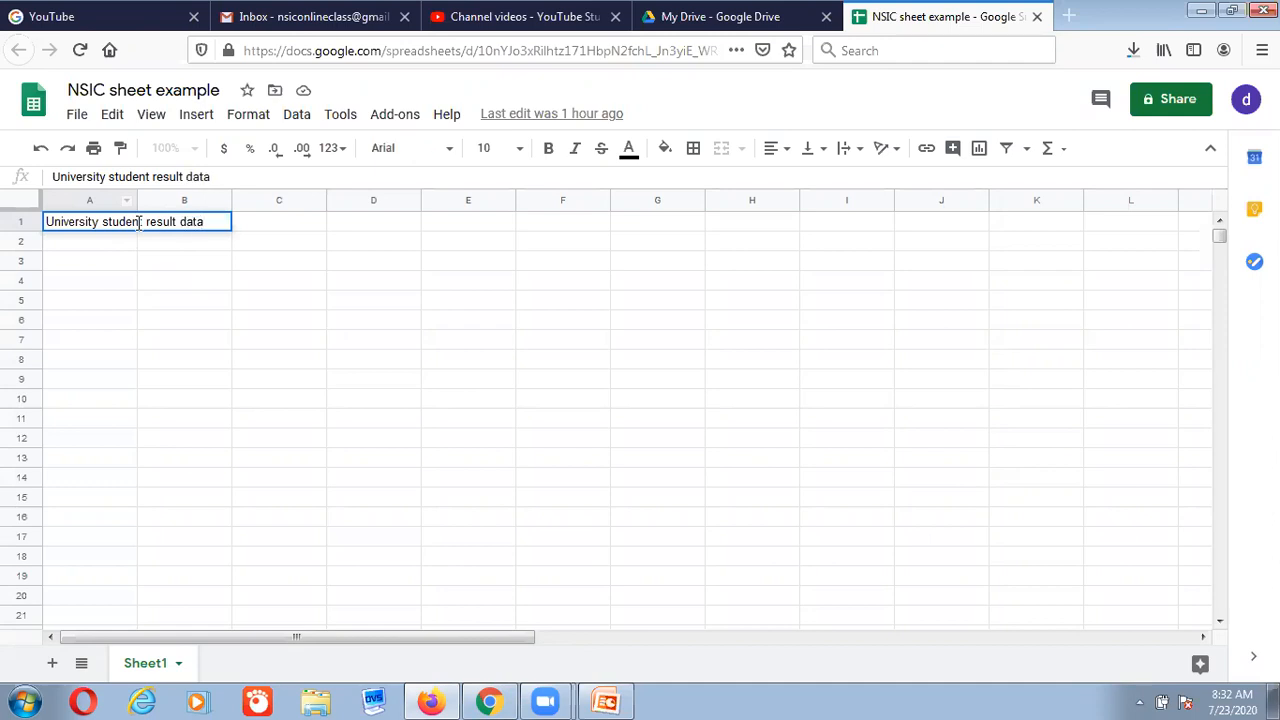
click(80, 243)
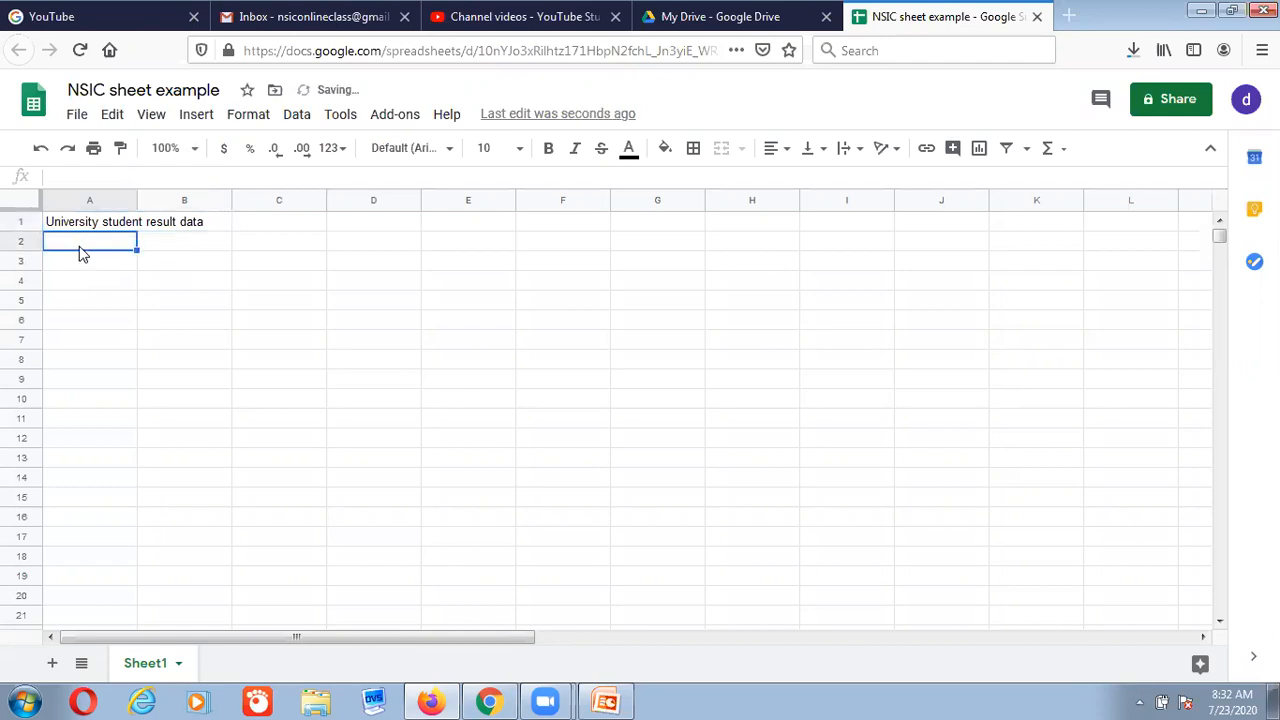
Step: Enter the heading 'Sr. No.' in cell A2 after checking the reference's column headings
click(487, 700)
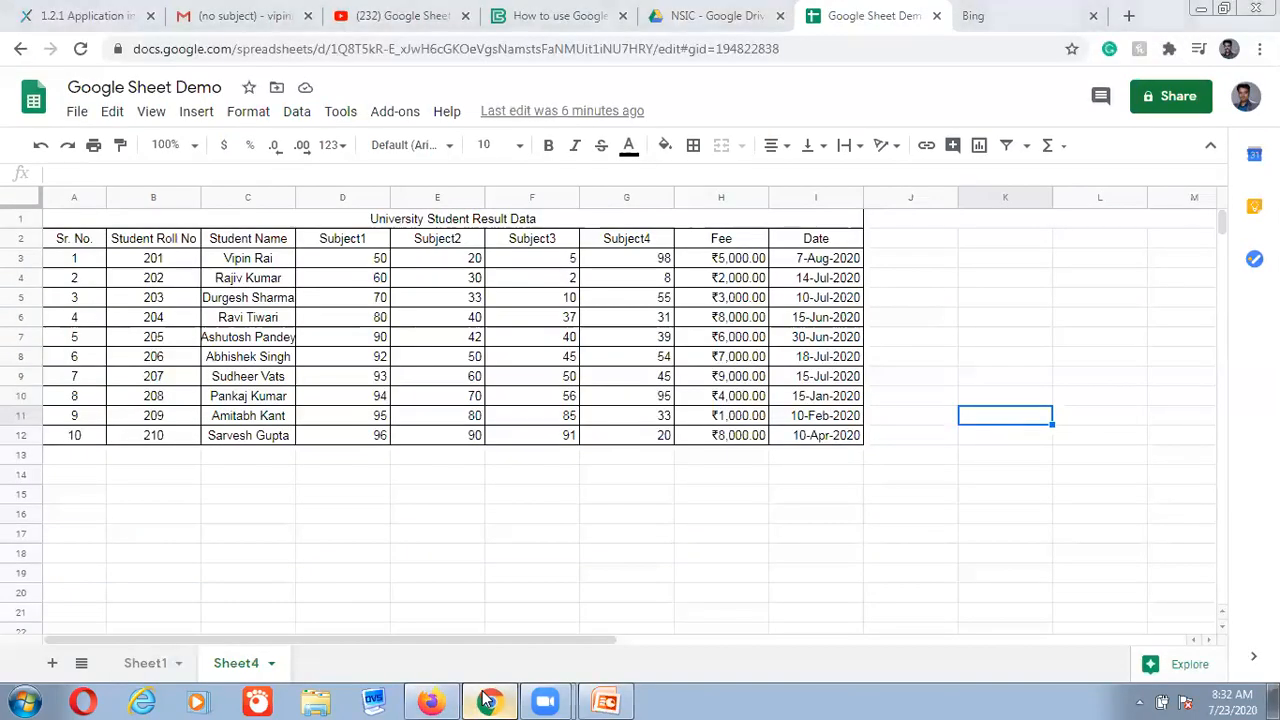
click(430, 700)
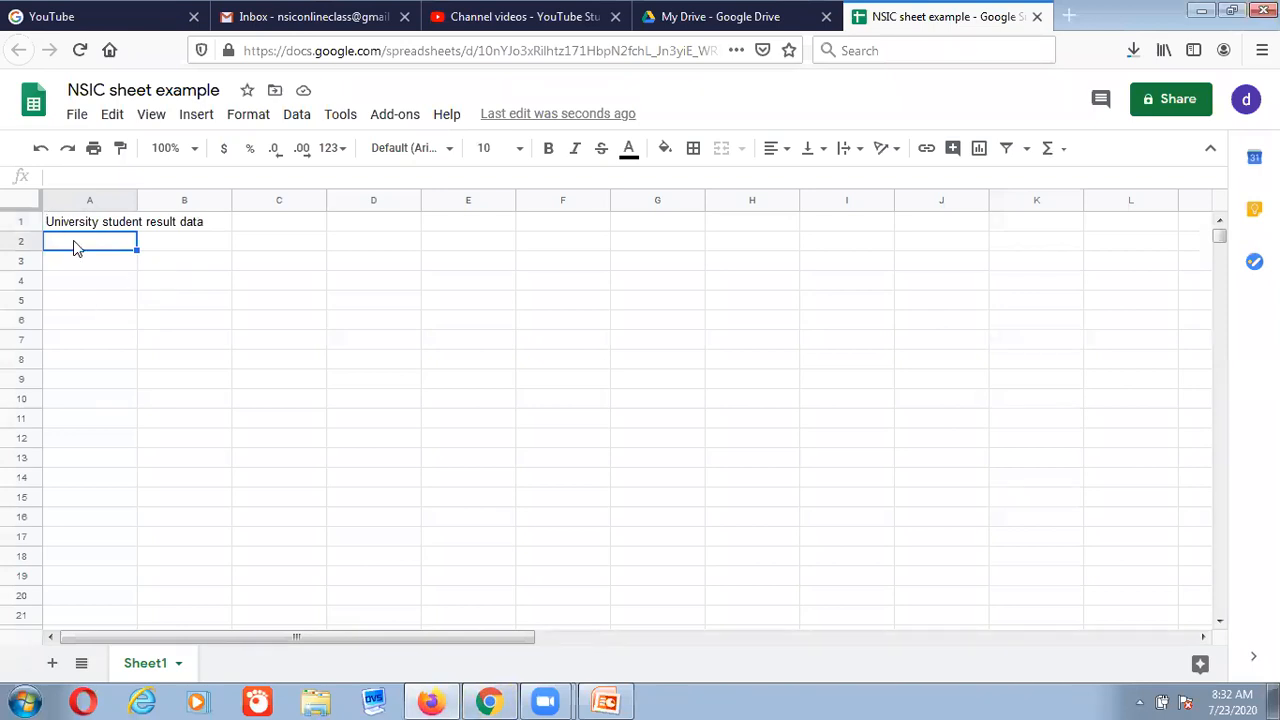
text(Sr.  No)
click(182, 241)
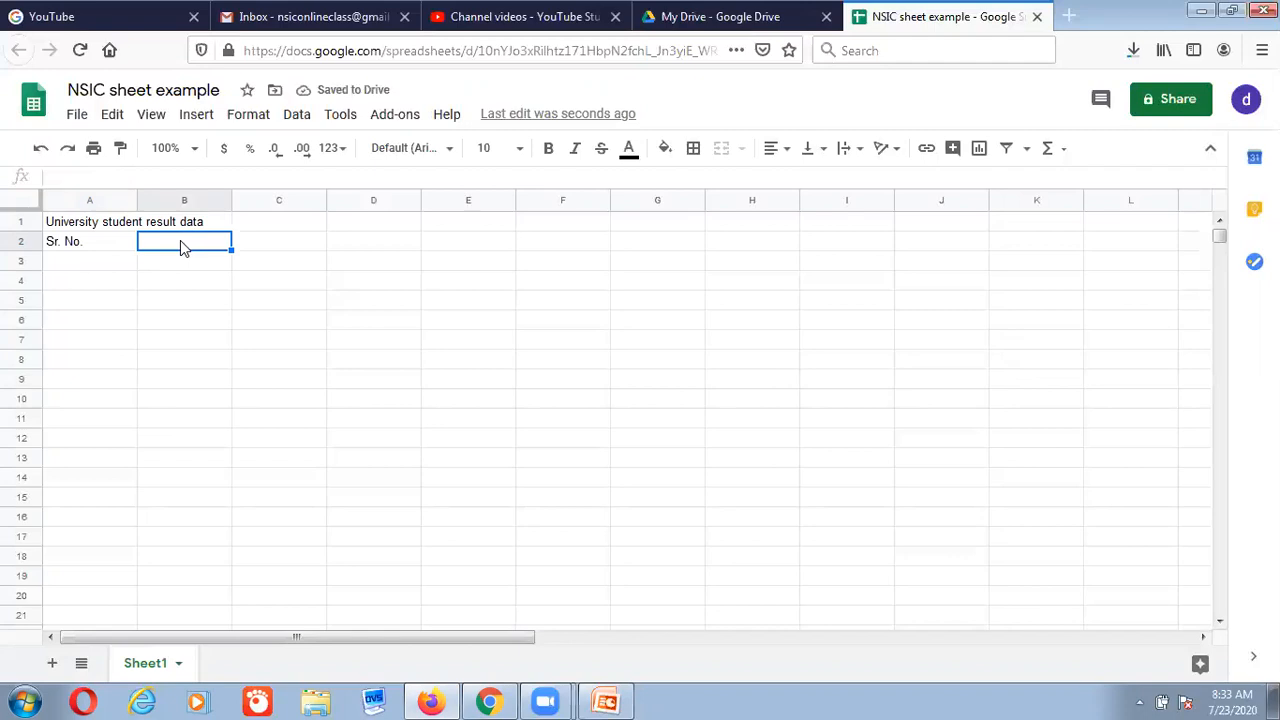
Step: Add the headings 'Student Roll No' in B2 and 'Student Name' in C2
click(483, 696)
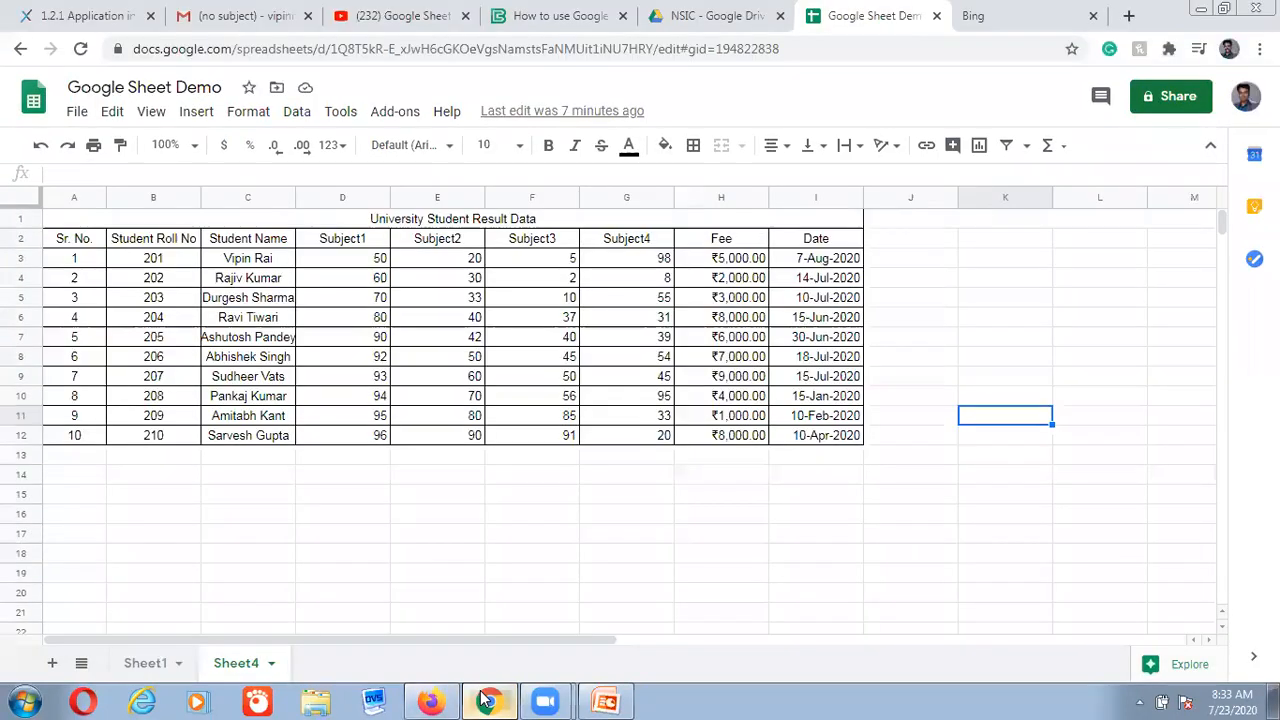
click(487, 700)
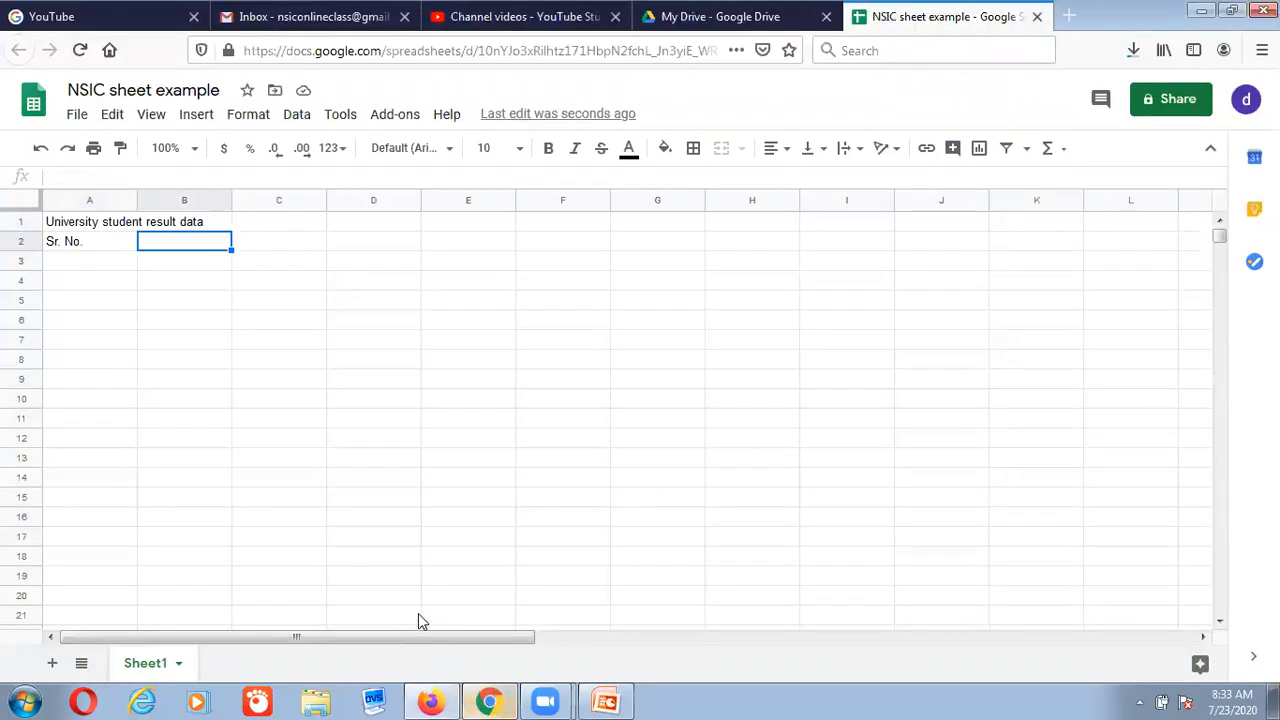
text(S)
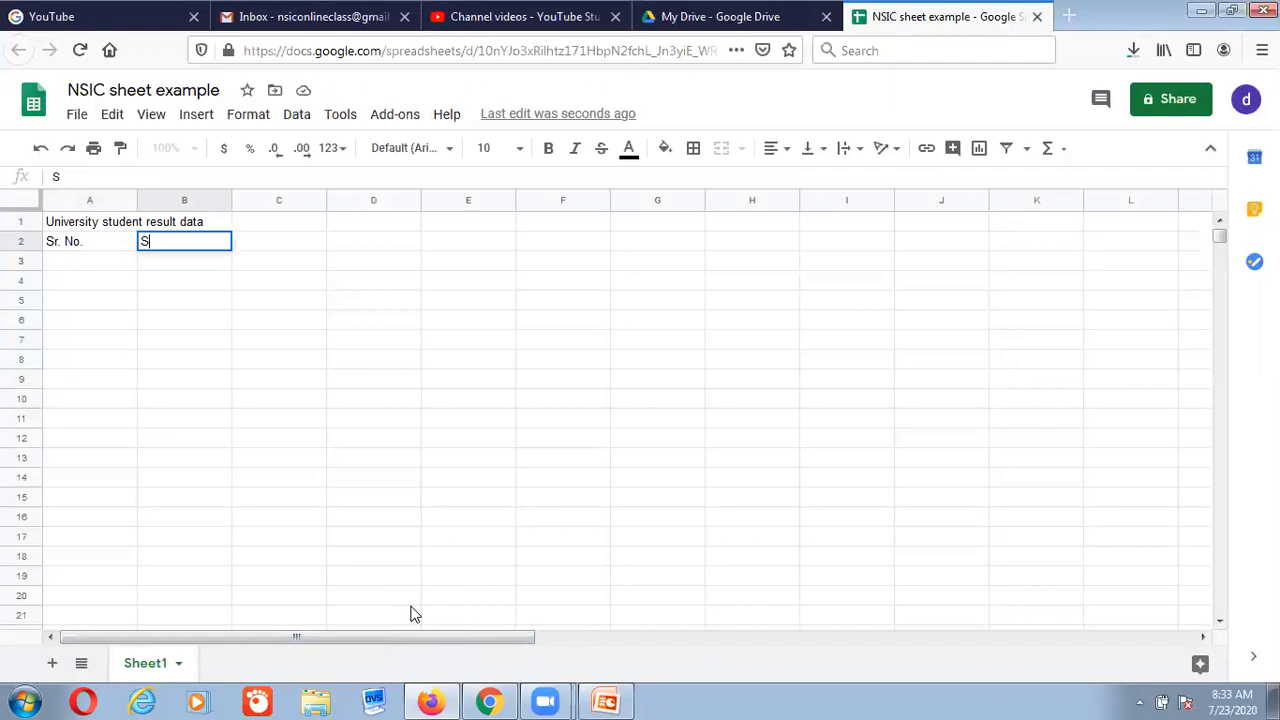
text(tudent Roll No)
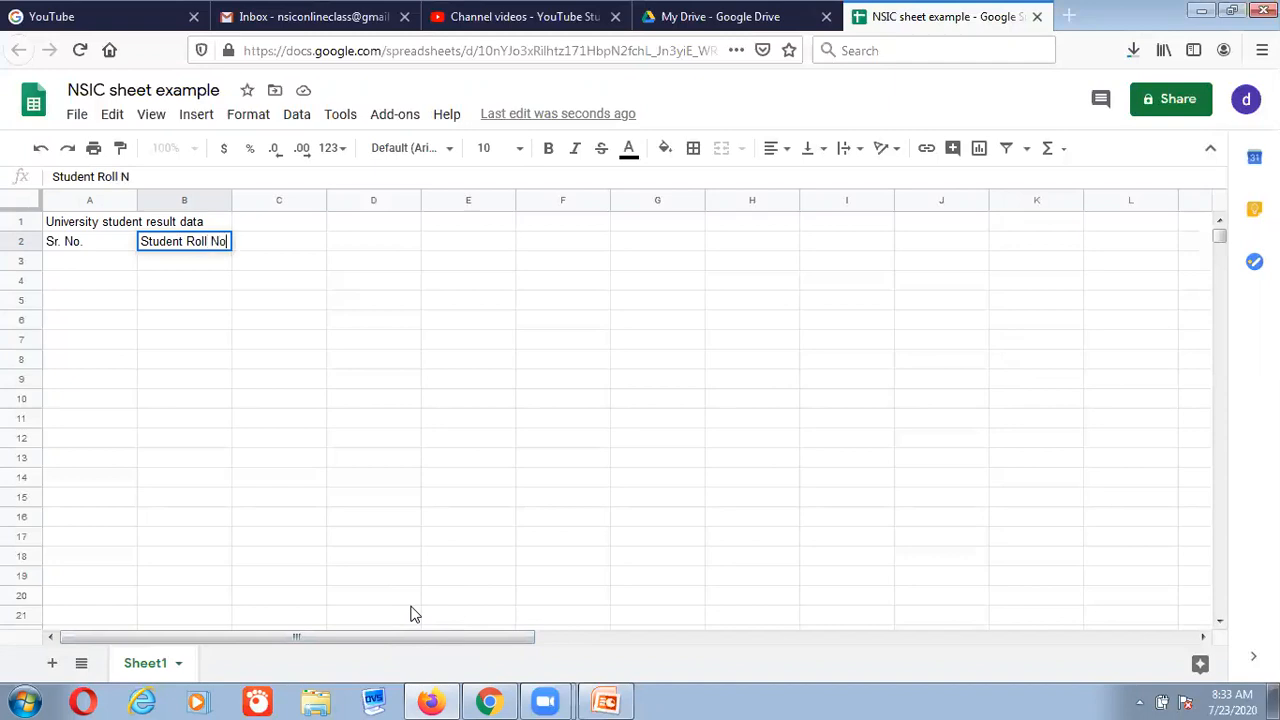
click(270, 252)
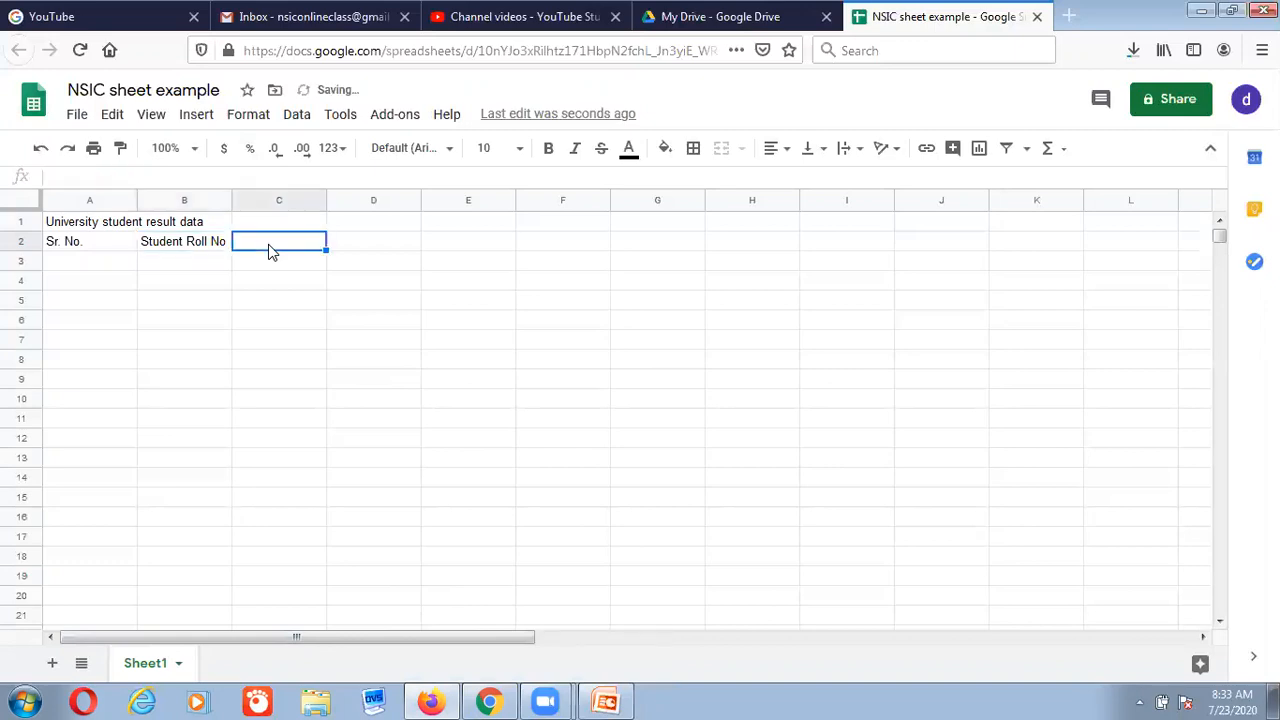
click(490, 700)
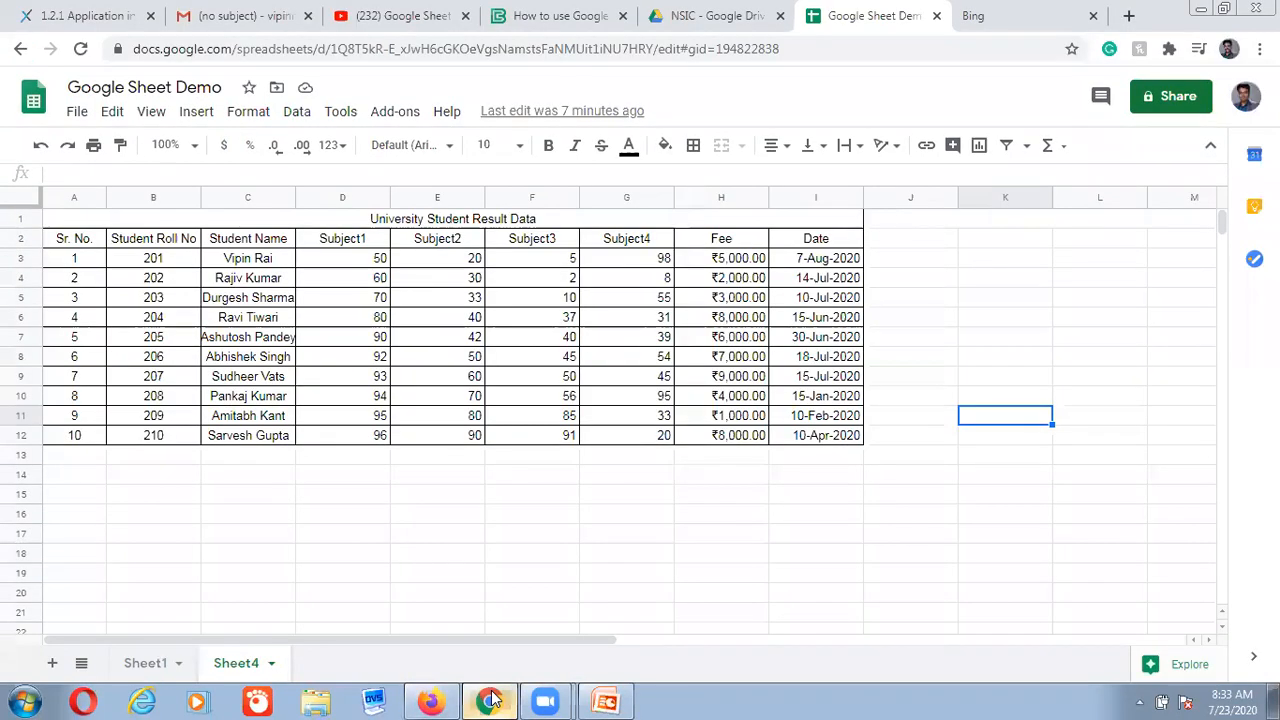
click(490, 700)
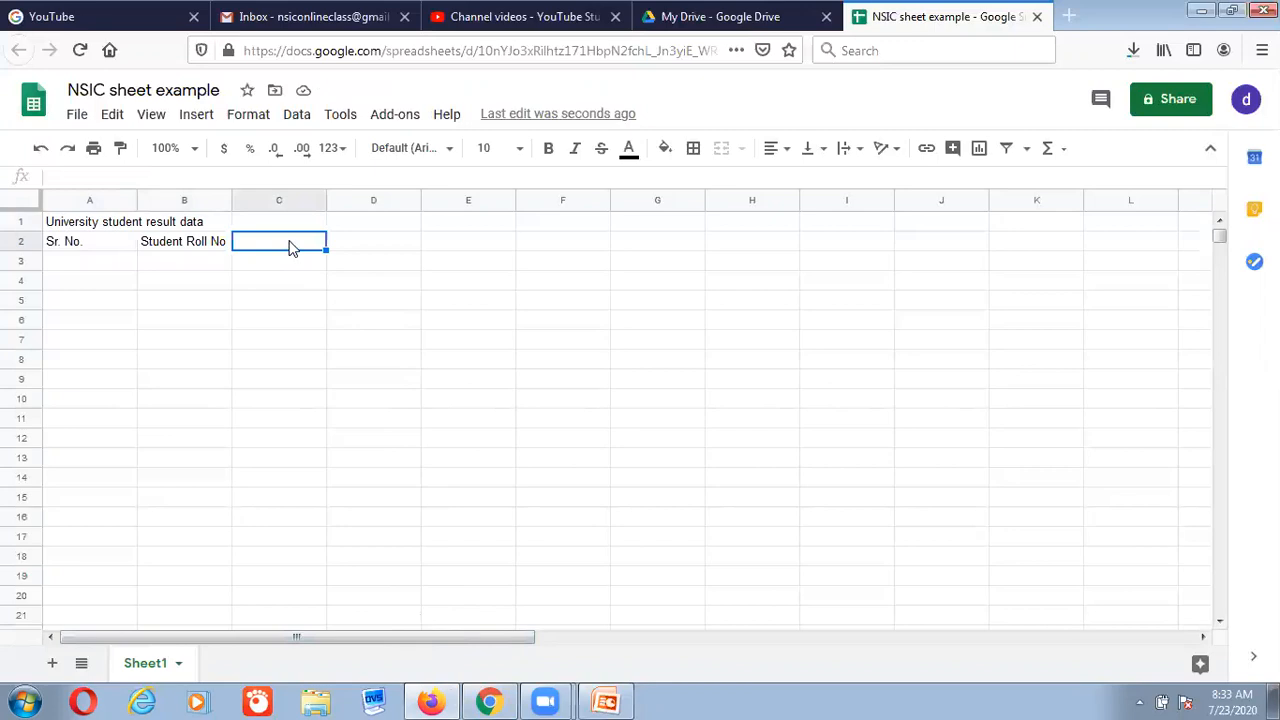
text(Stude)
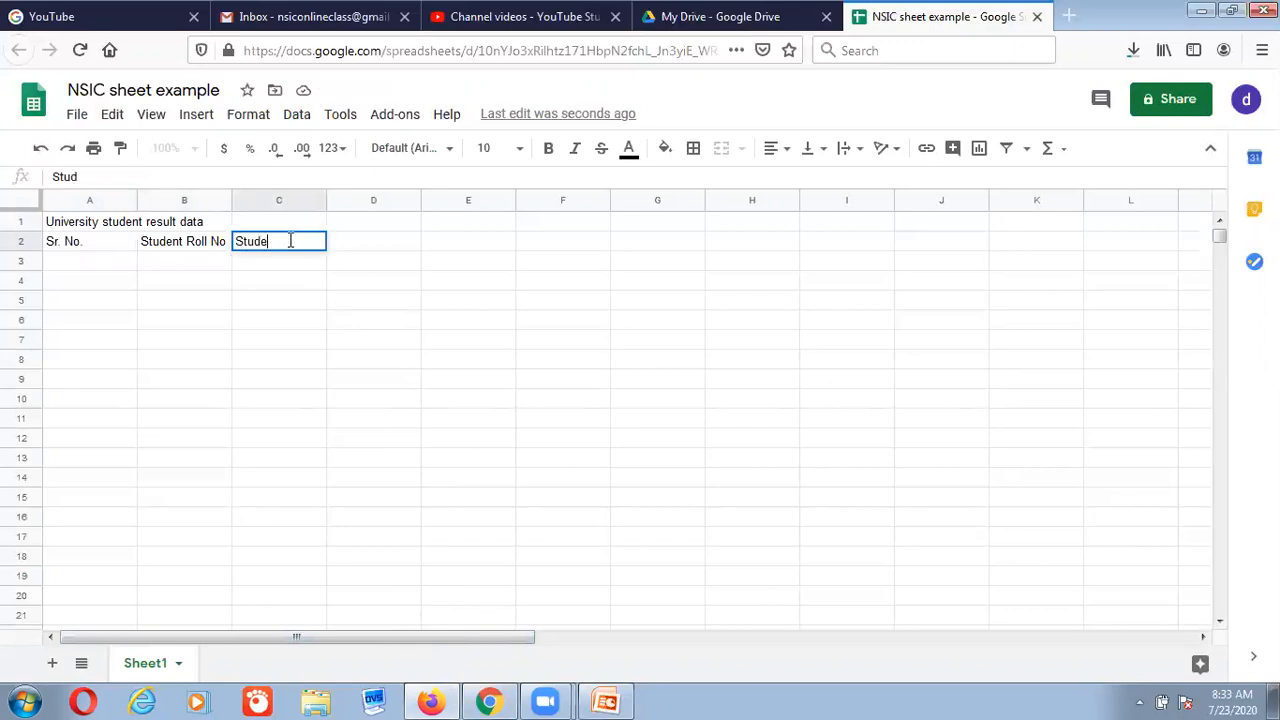
text(nt Name)
Step: Enter the headings 'Subject 1' in D2 and 'Subject2' in E2
click(362, 244)
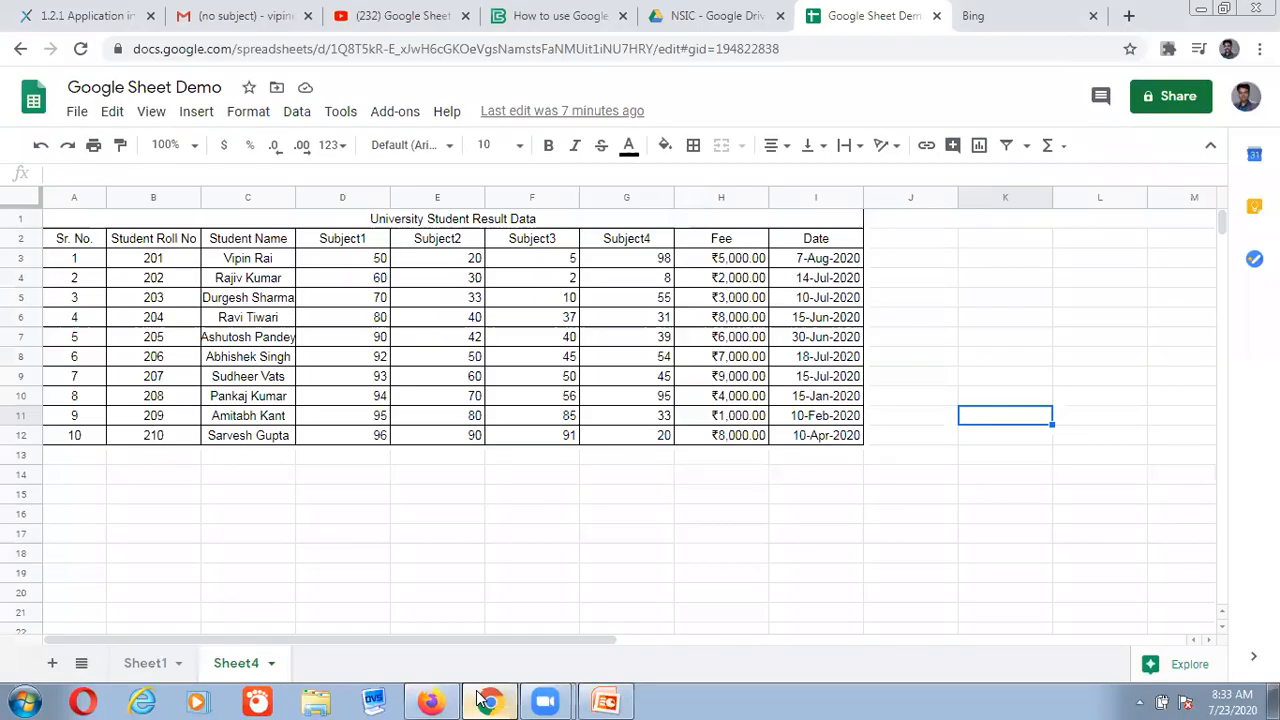
click(430, 702)
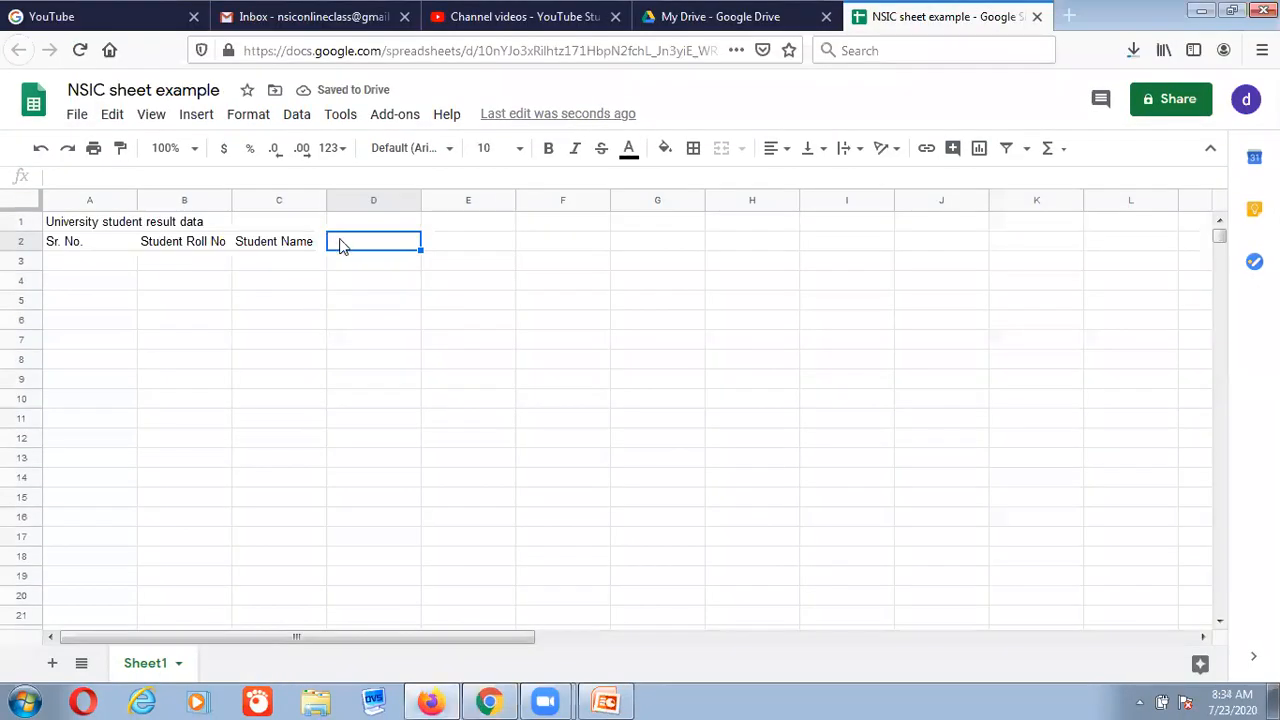
text(Subject 1)
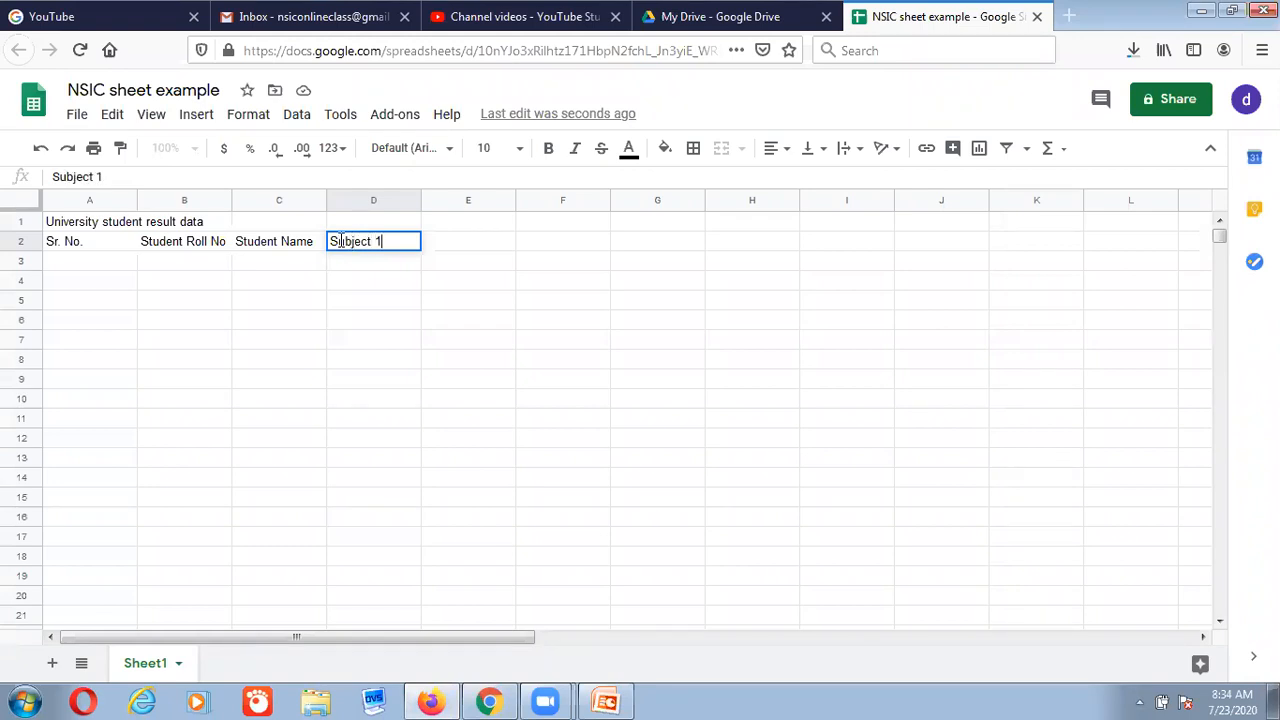
key(Tab)
text(Subj)
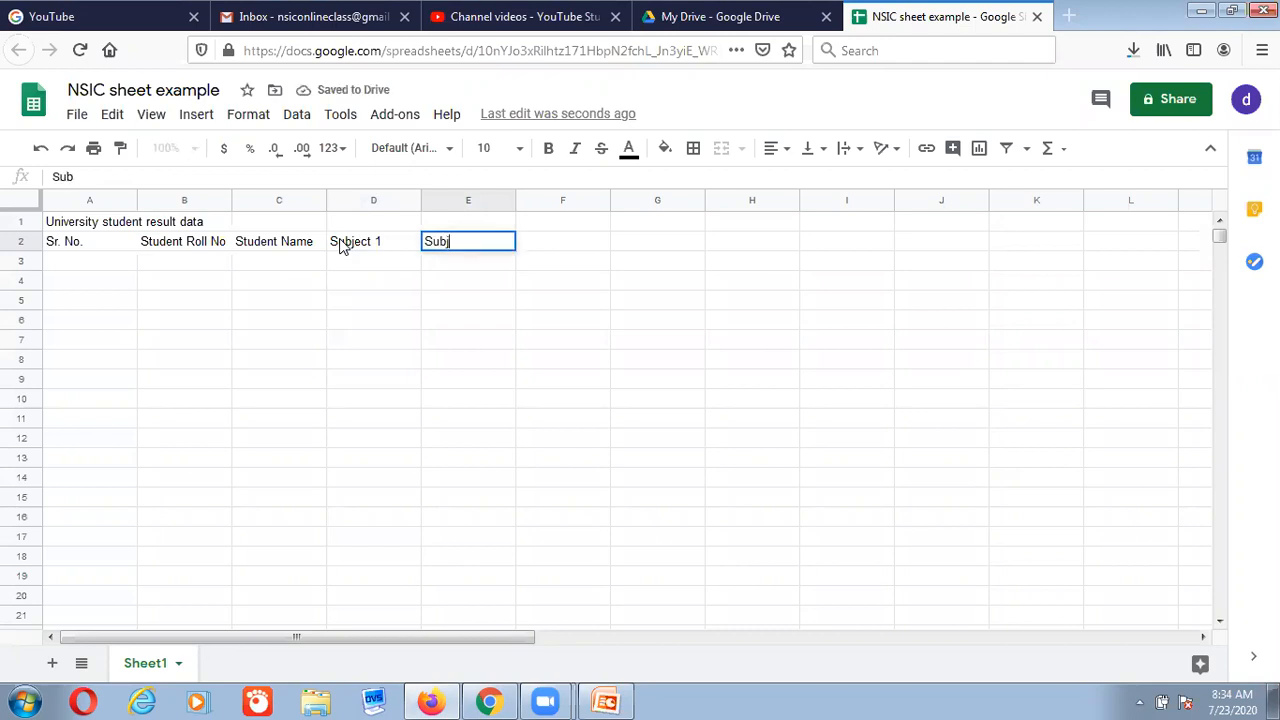
text(ect2)
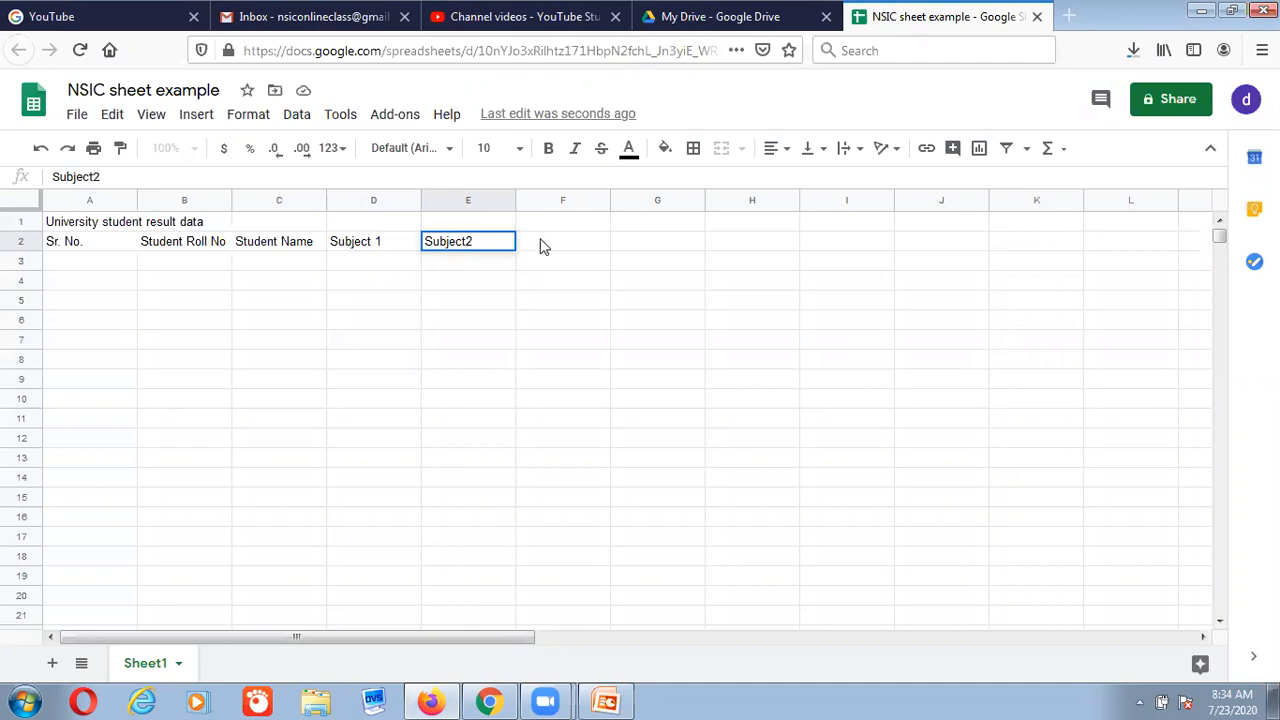
click(541, 246)
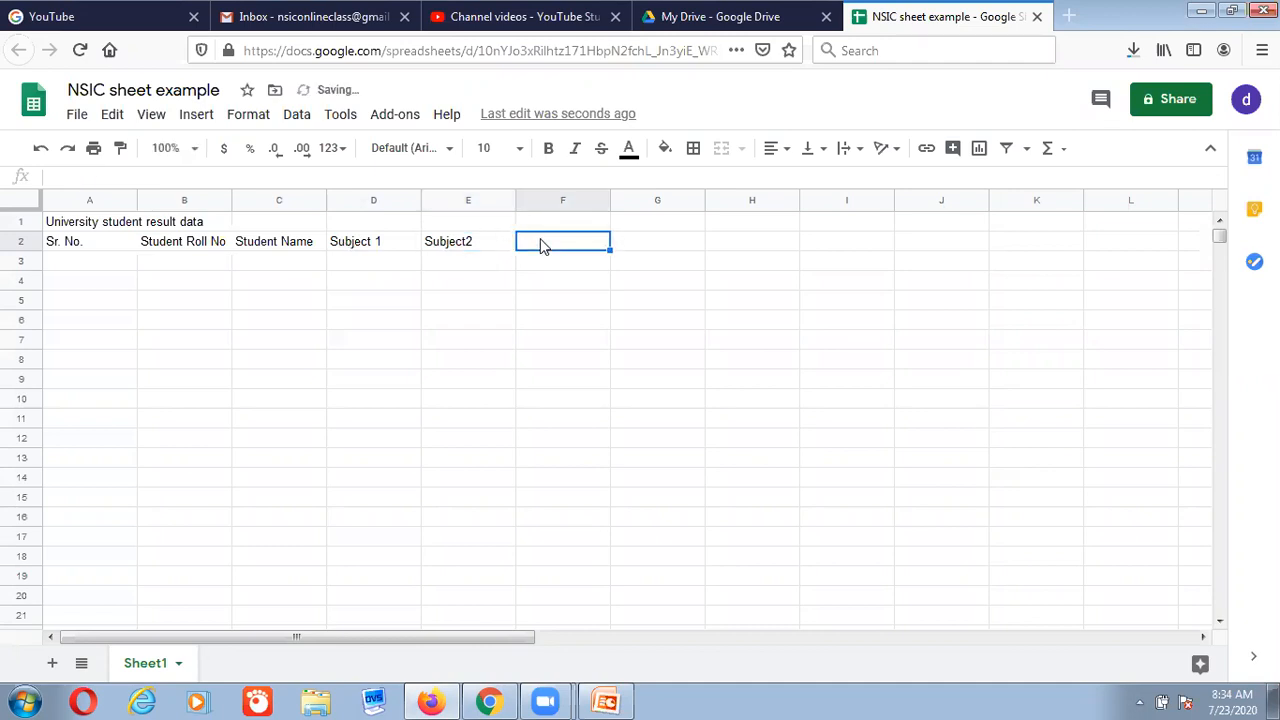
Step: Add 'Subject3' in F2 and 'Subject4' in G2, then show the Google Sheet Demo reference
text(Su)
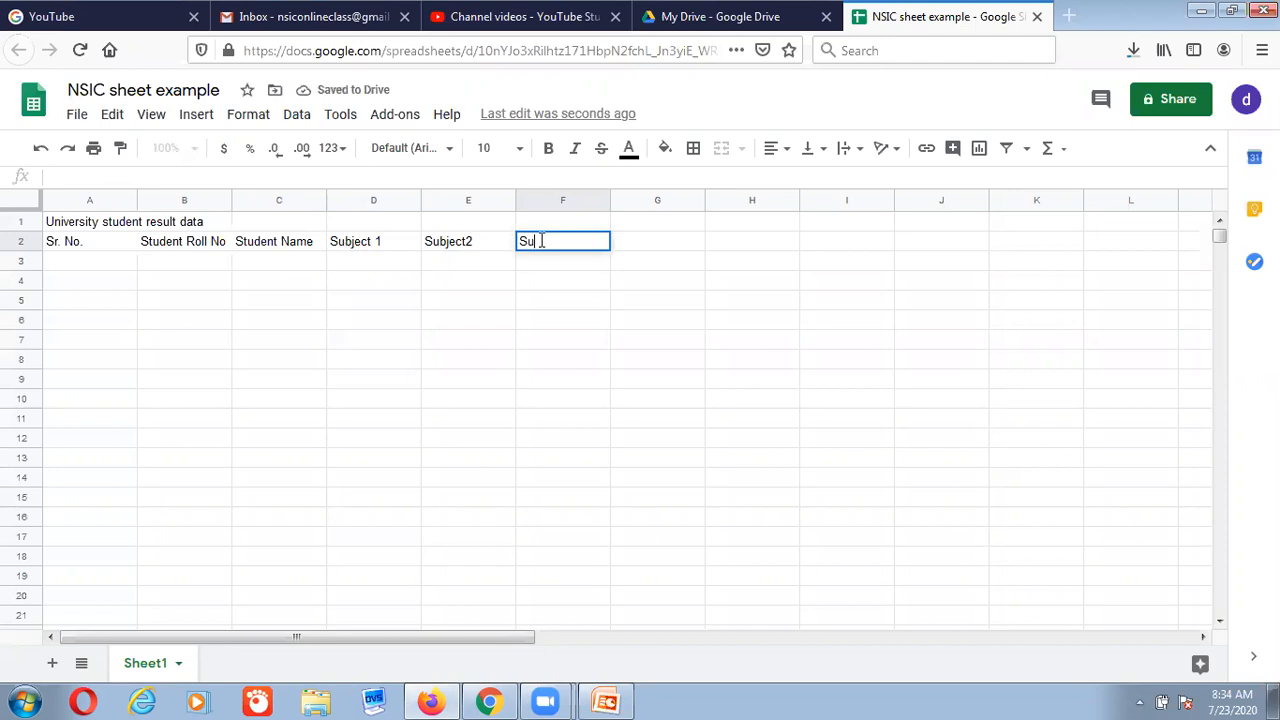
text(bject3)
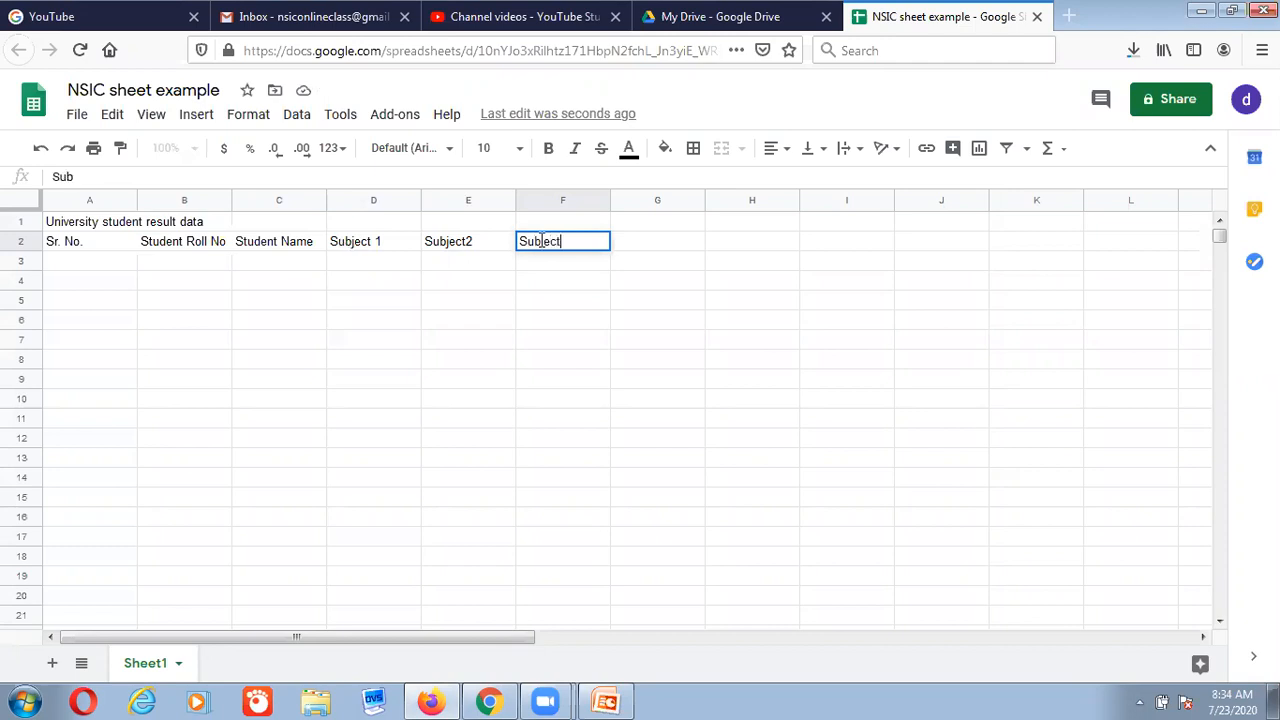
click(632, 246)
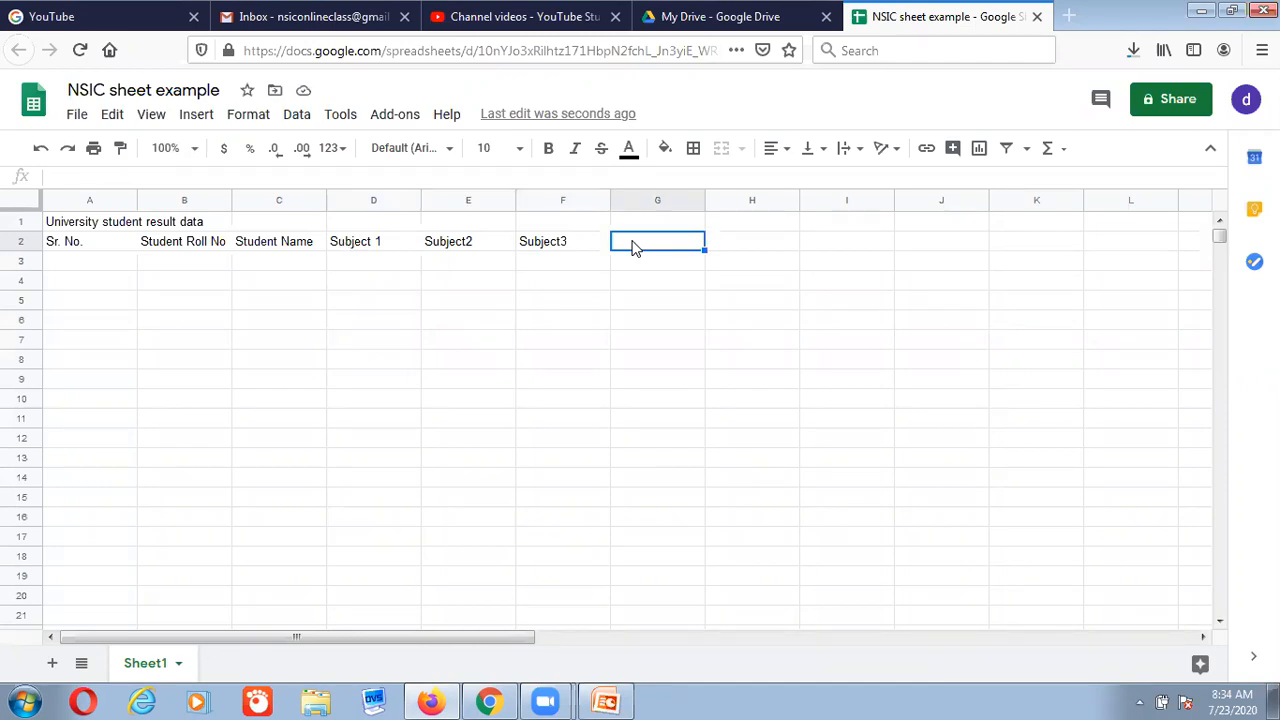
text(Sub)
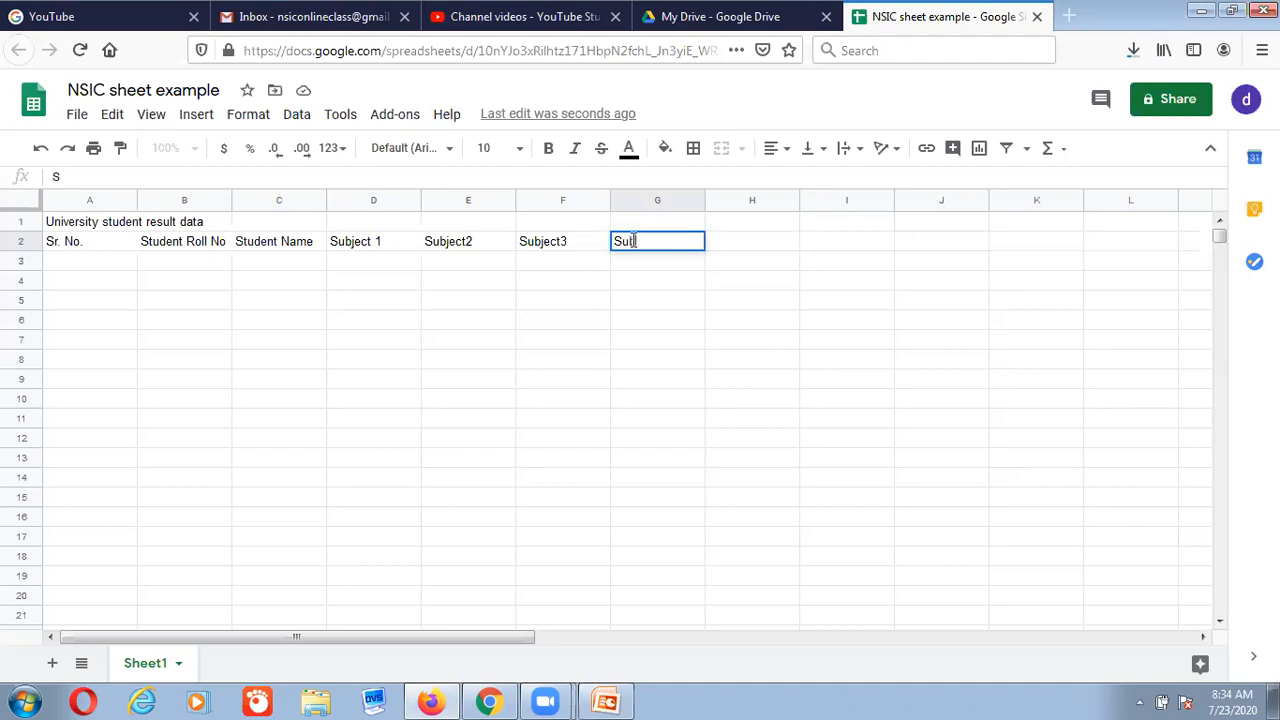
text(ject4)
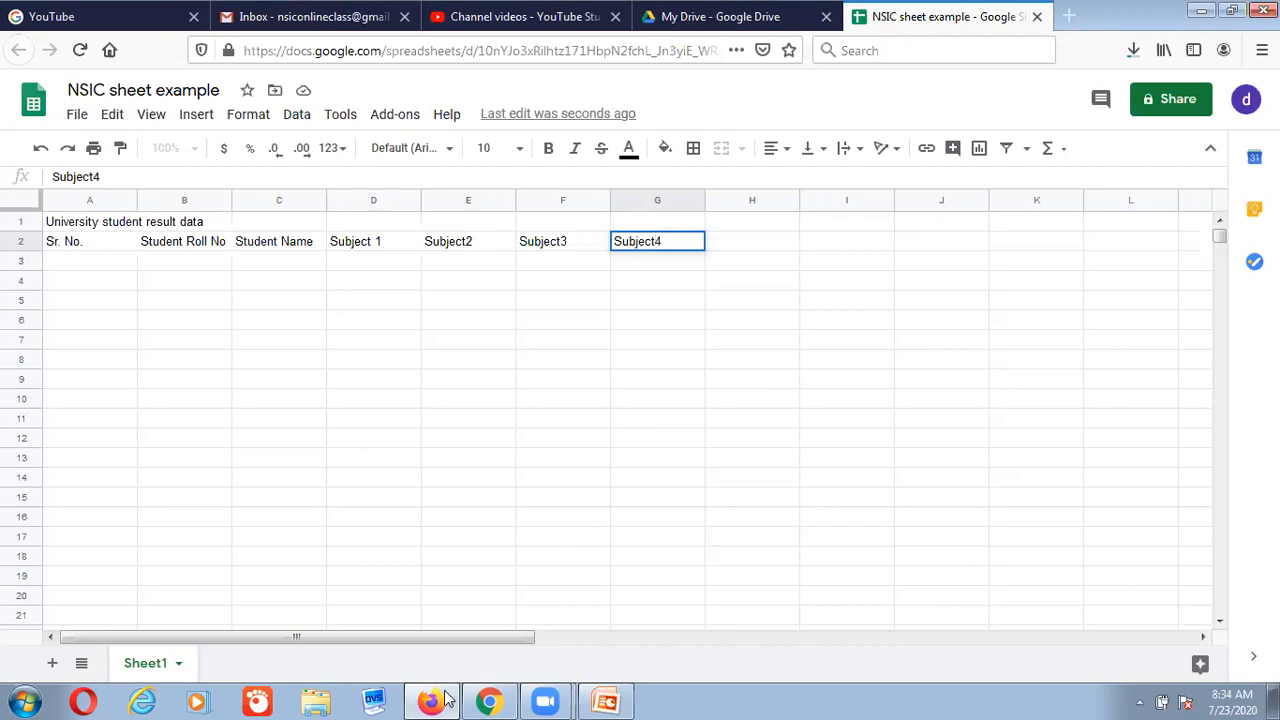
click(487, 700)
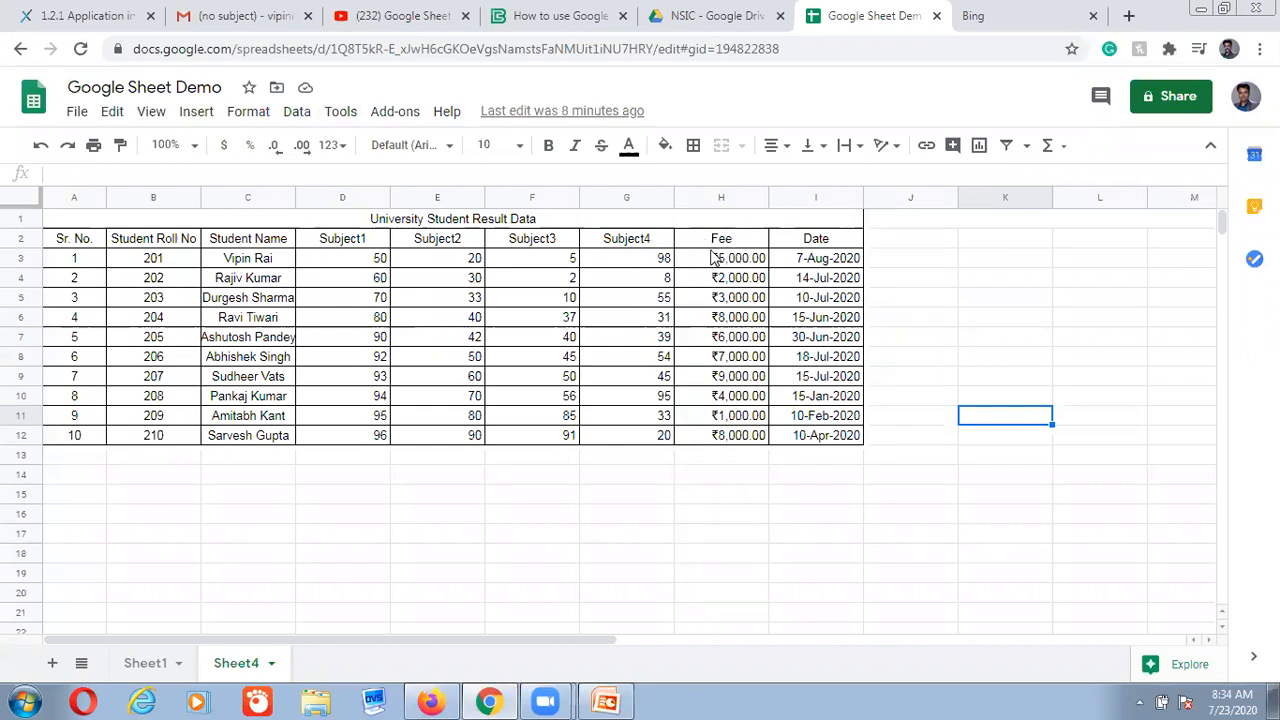
Step: Enter the heading 'fee' in H2 and 'Date' in I2
click(487, 700)
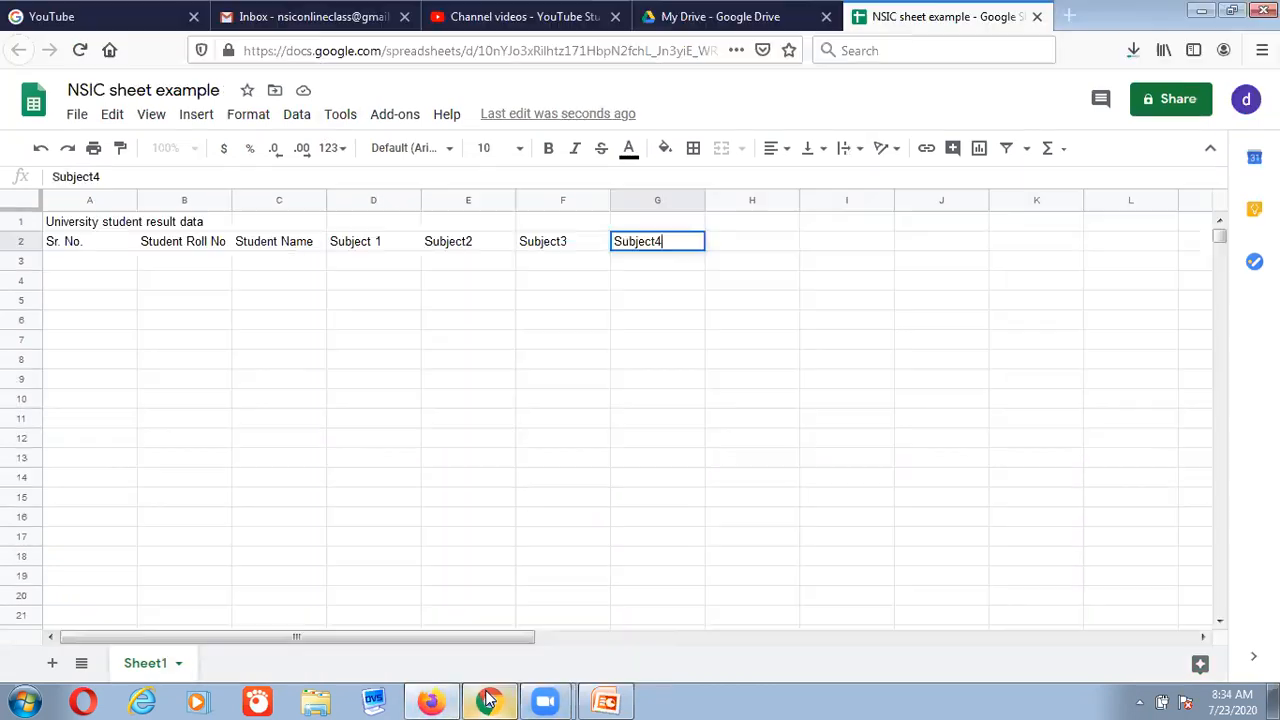
click(729, 241)
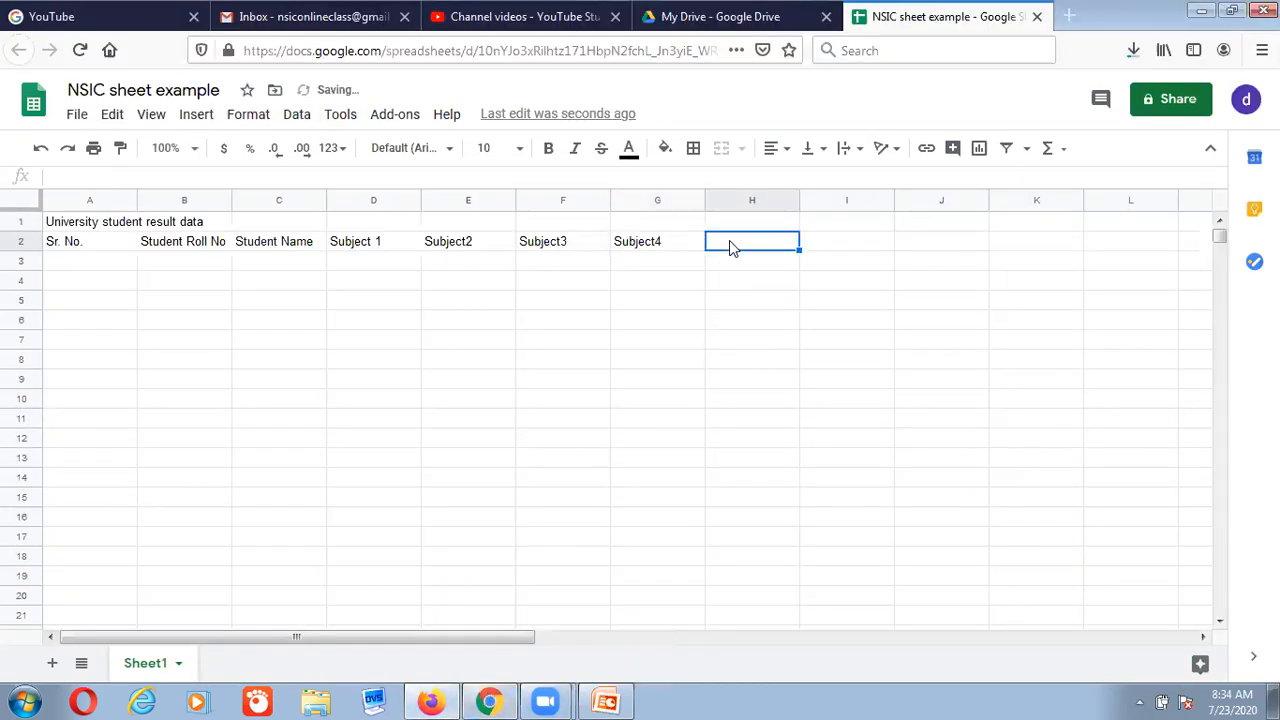
text(fee)
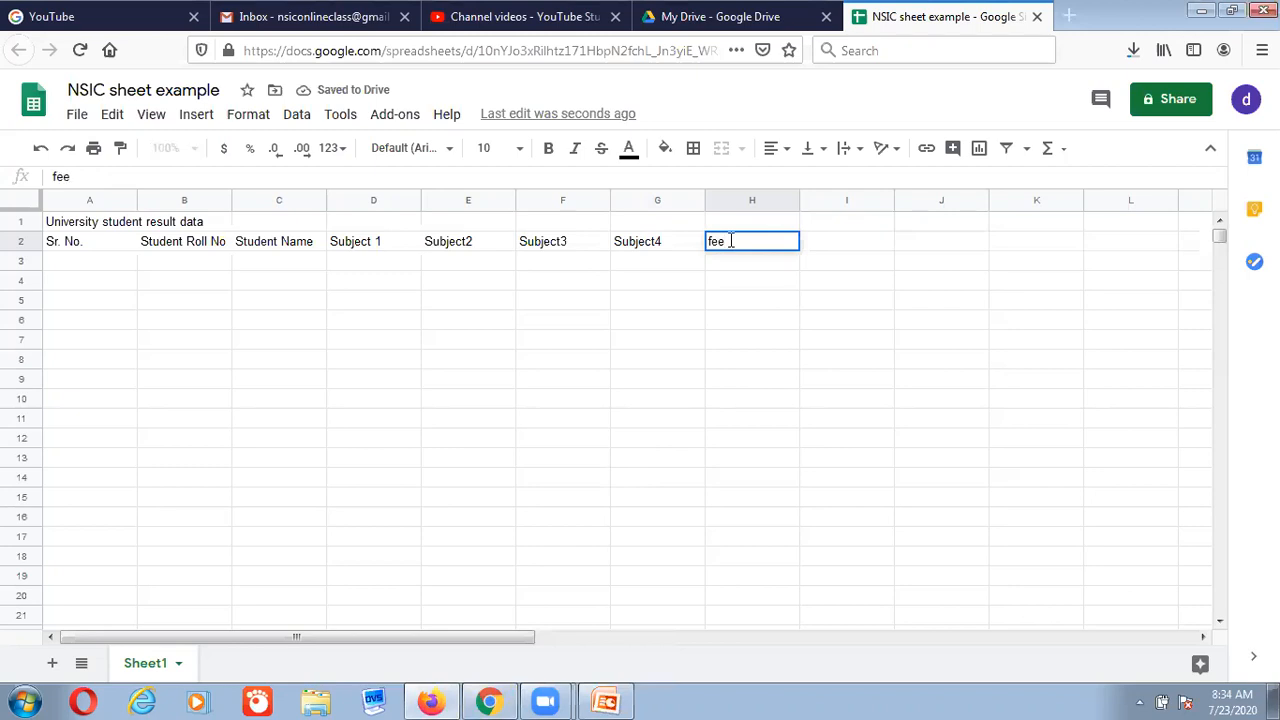
click(851, 244)
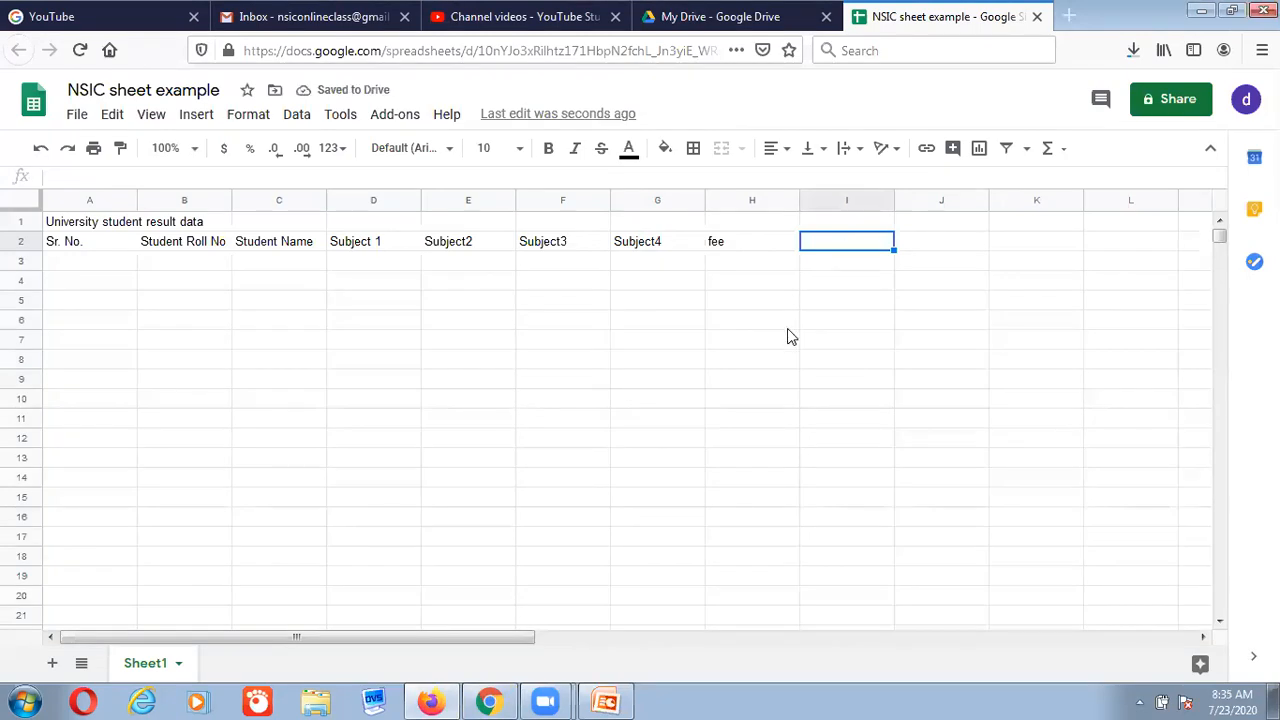
mouse_move(490, 700)
text(Date)
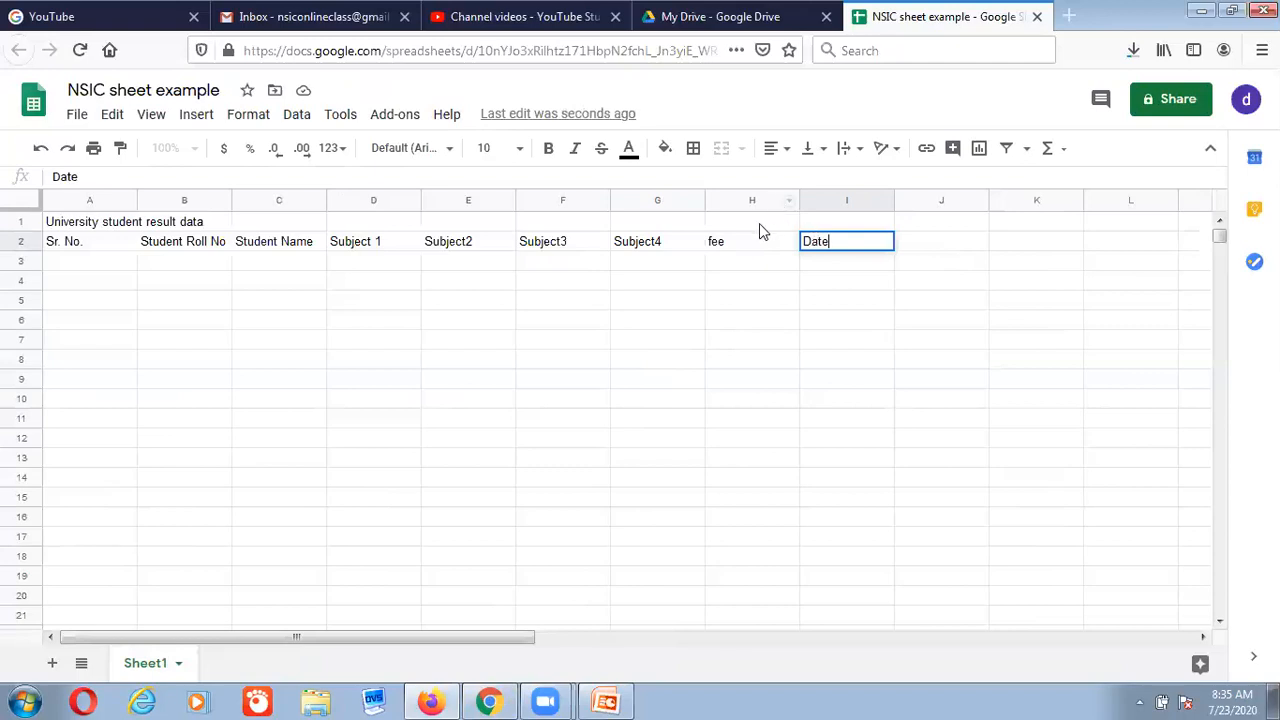
Step: Correct the H2 heading from lowercase 'fee' to 'Fee'
click(716, 250)
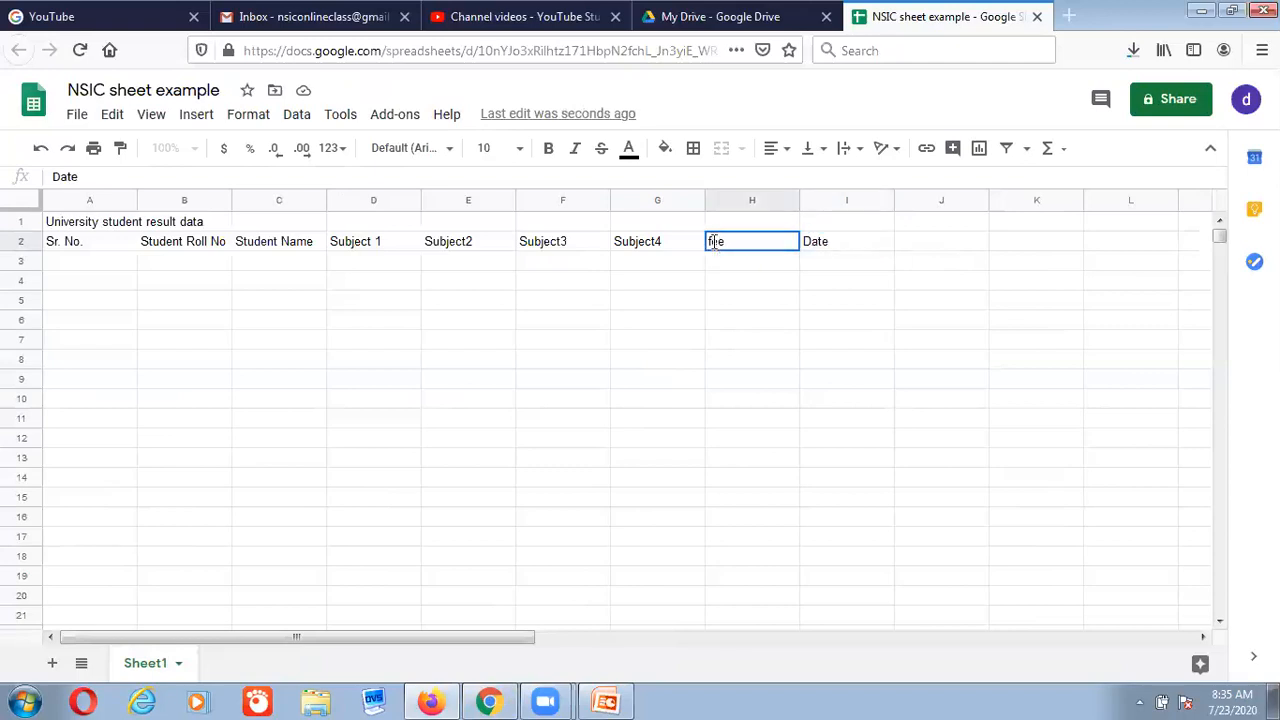
double_click(755, 237)
key(Left)
key(Left)
key(Left)
key(Delete)
text(F)
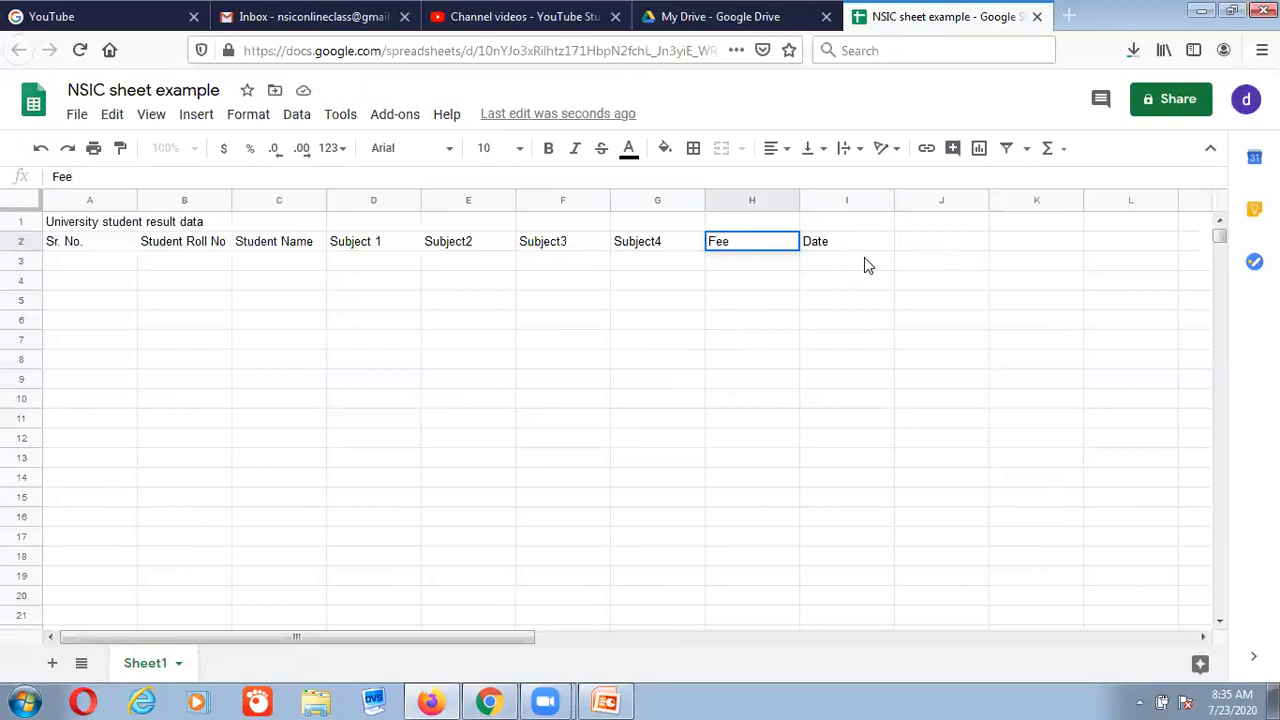
click(875, 248)
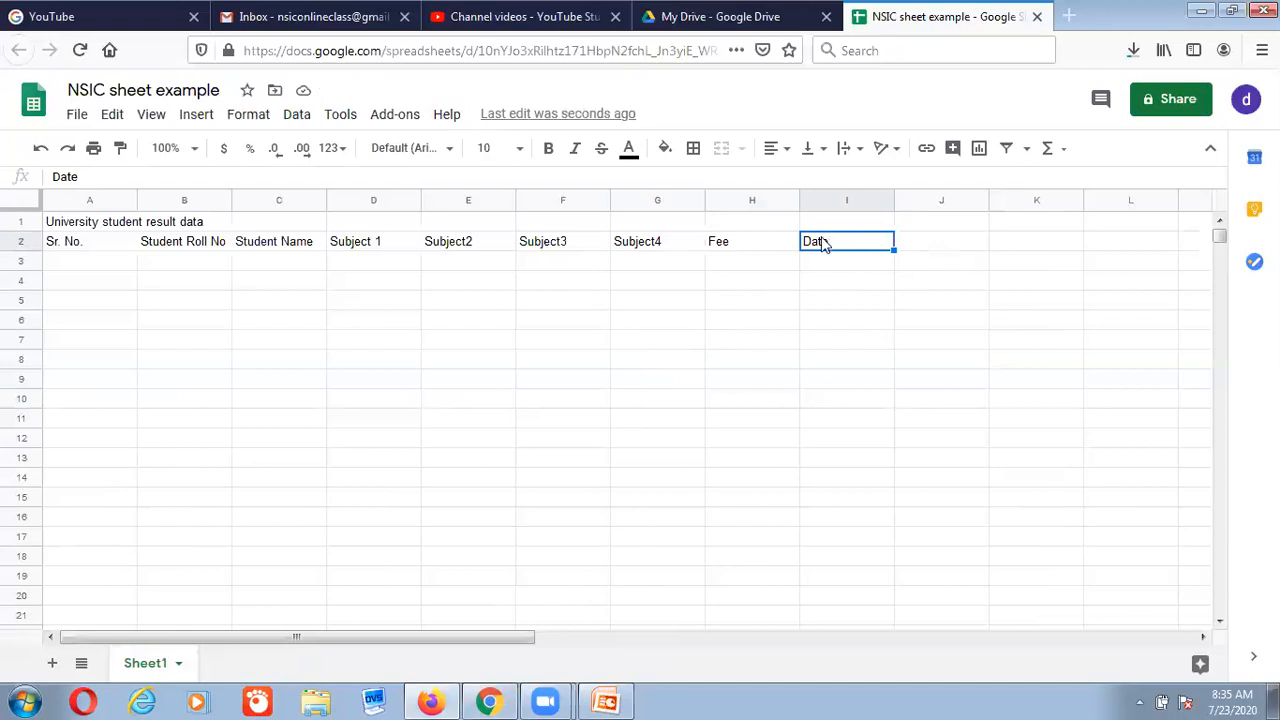
Step: Clear cell H2 and retype the heading 'Fee'
click(746, 250)
text(a)
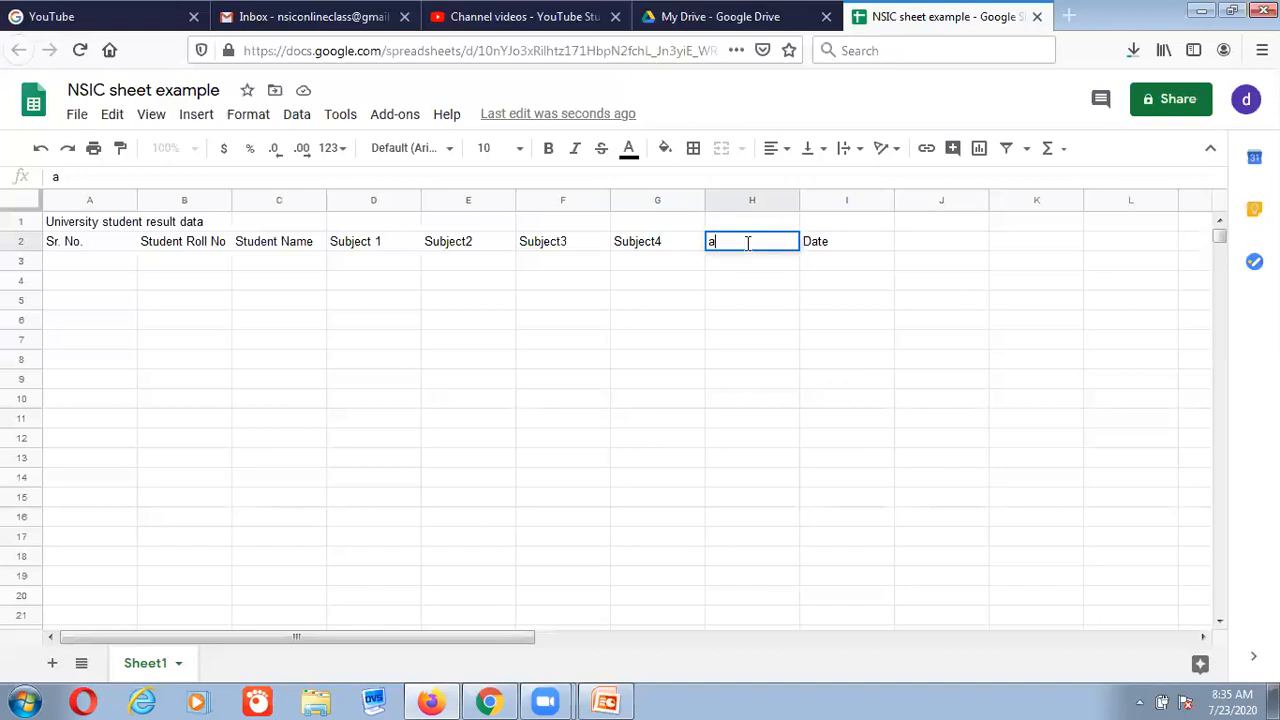
text(aa)
key(BackSpace)
key(BackSpace)
key(BackSpace)
click(823, 245)
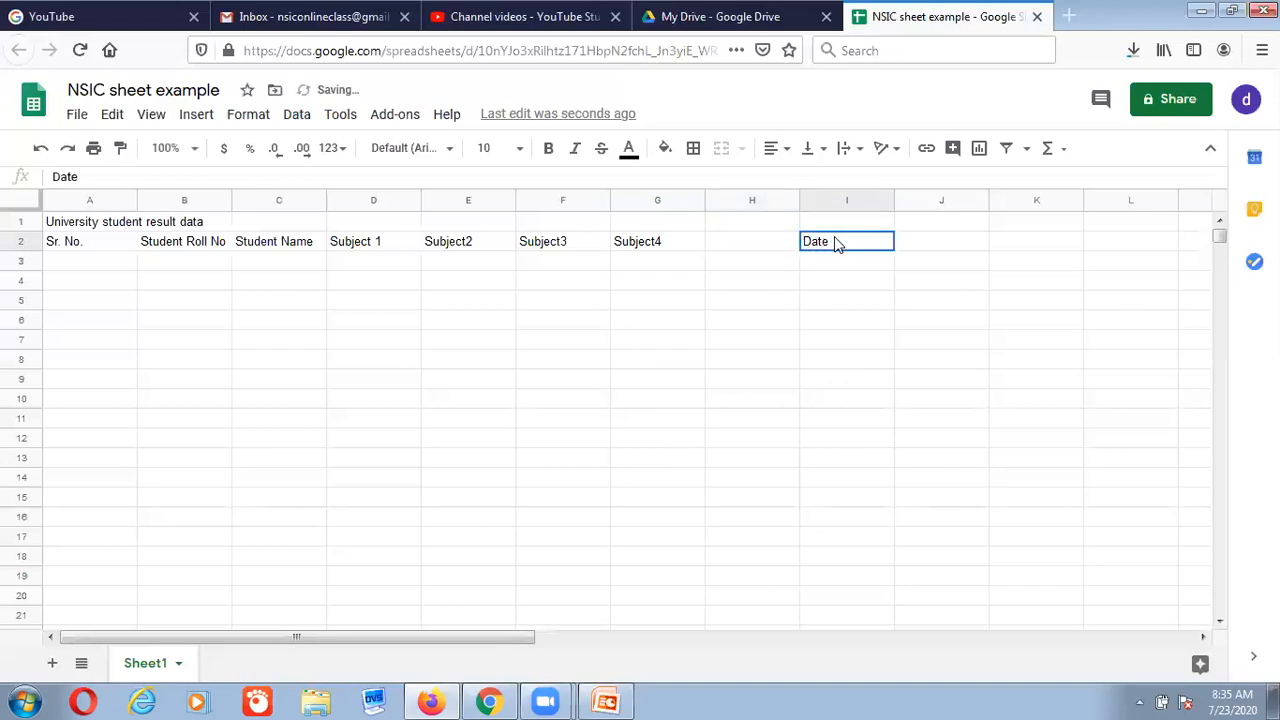
click(749, 245)
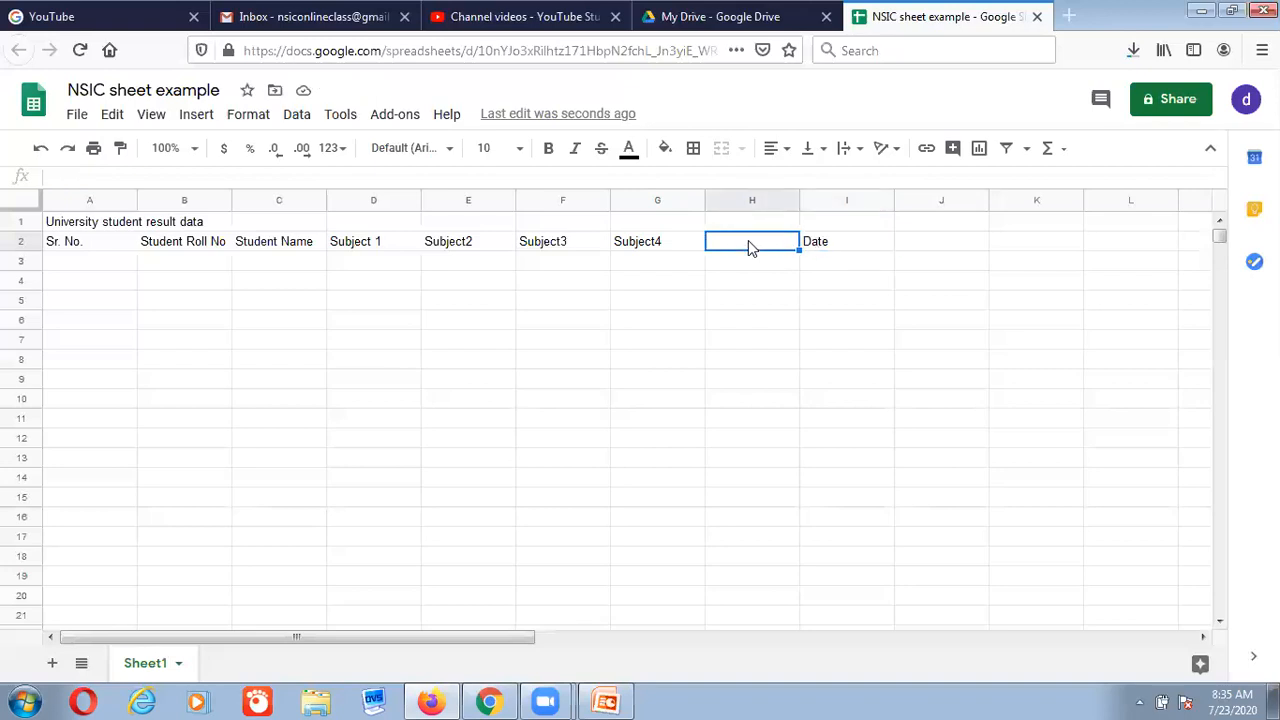
double_click(749, 243)
text(Fee)
click(822, 244)
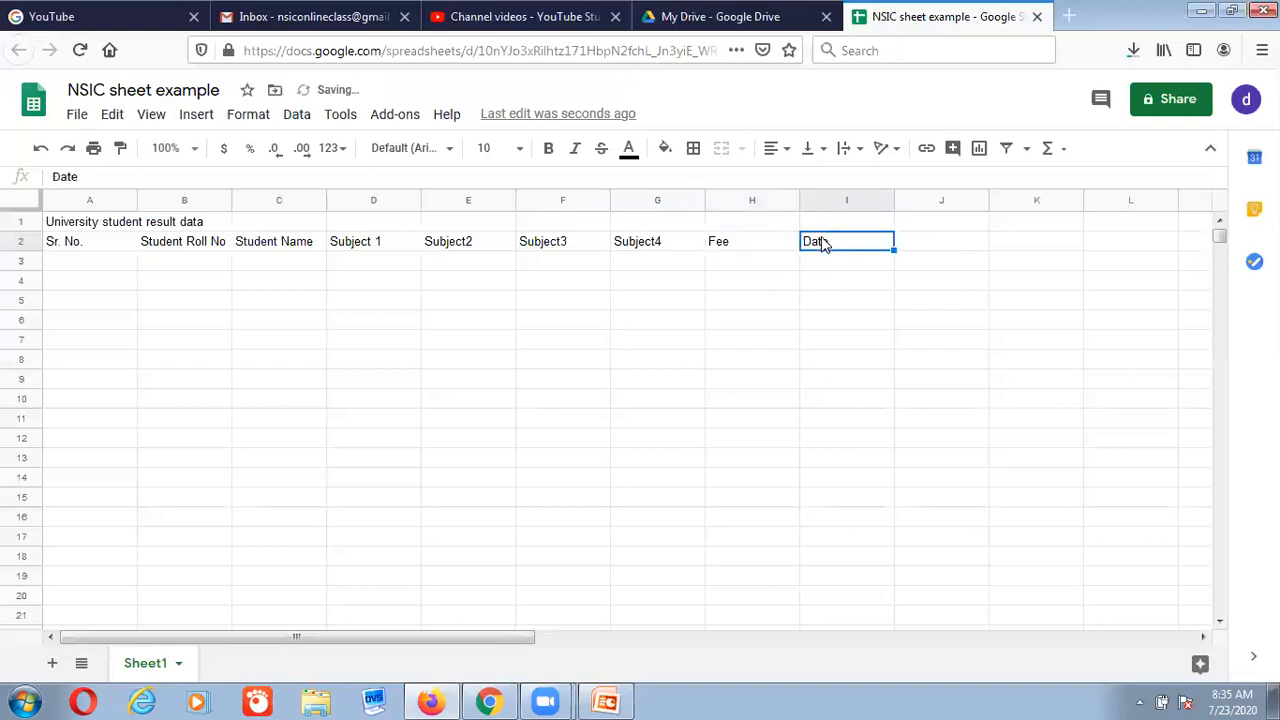
Step: Re-edit H2, retyping its final letter so the heading reads 'Fee', and move to I3
double_click(761, 244)
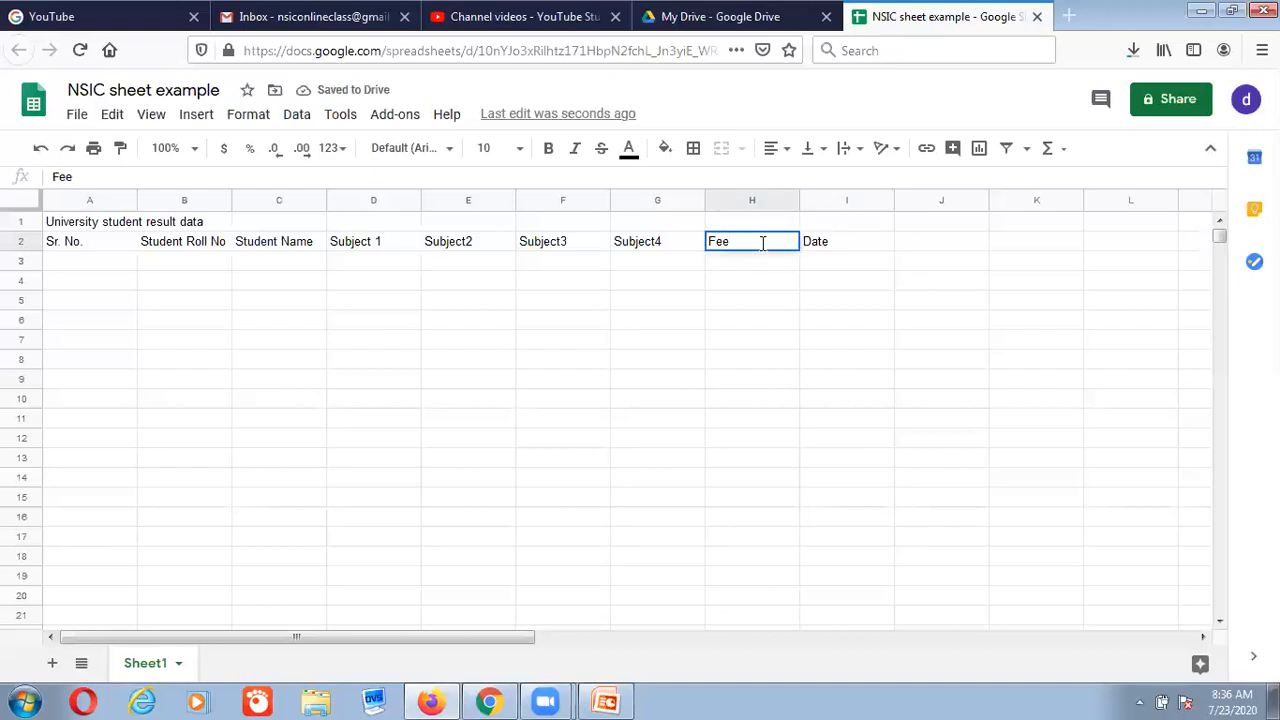
click(814, 246)
click(721, 246)
double_click(763, 240)
key(BackSpace)
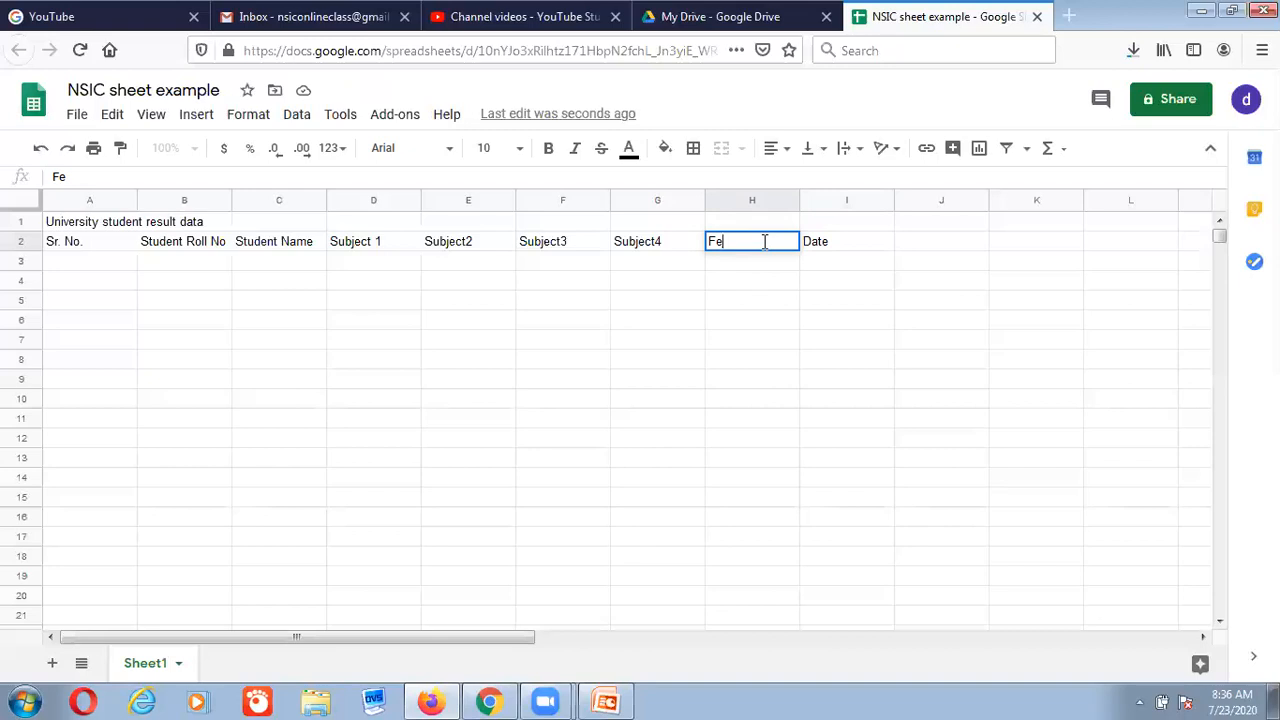
text(e)
click(845, 263)
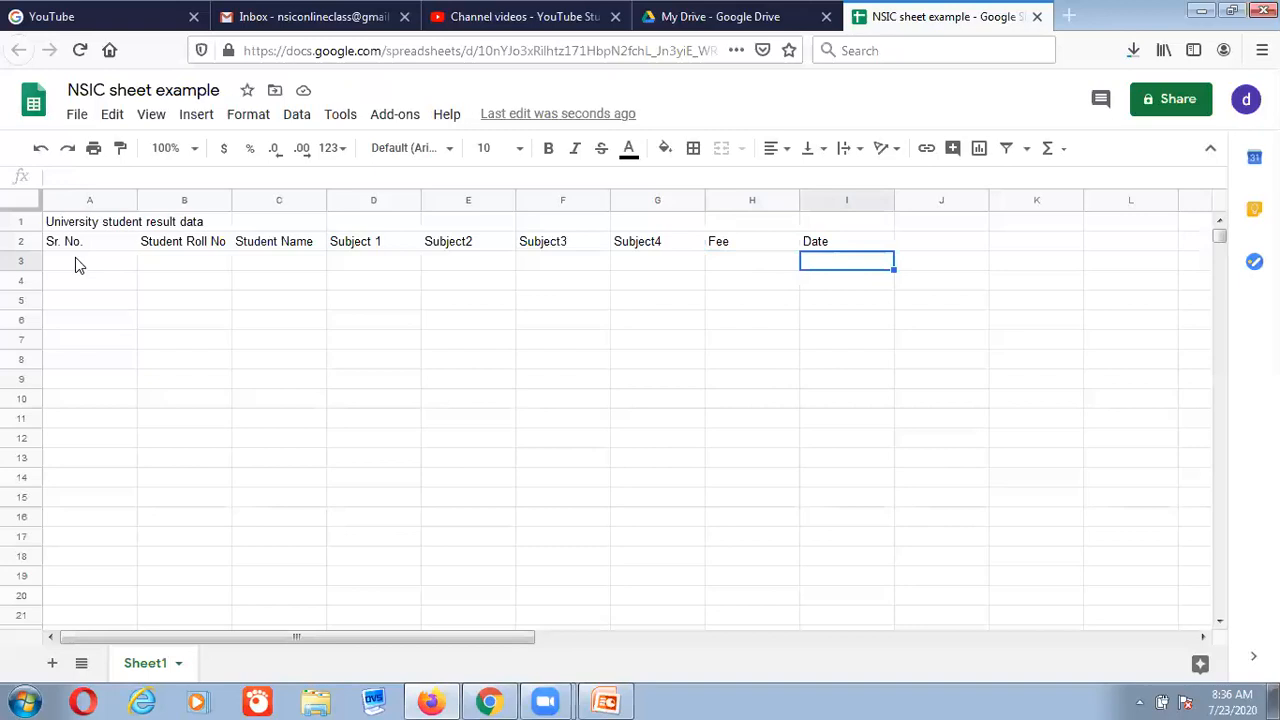
click(107, 264)
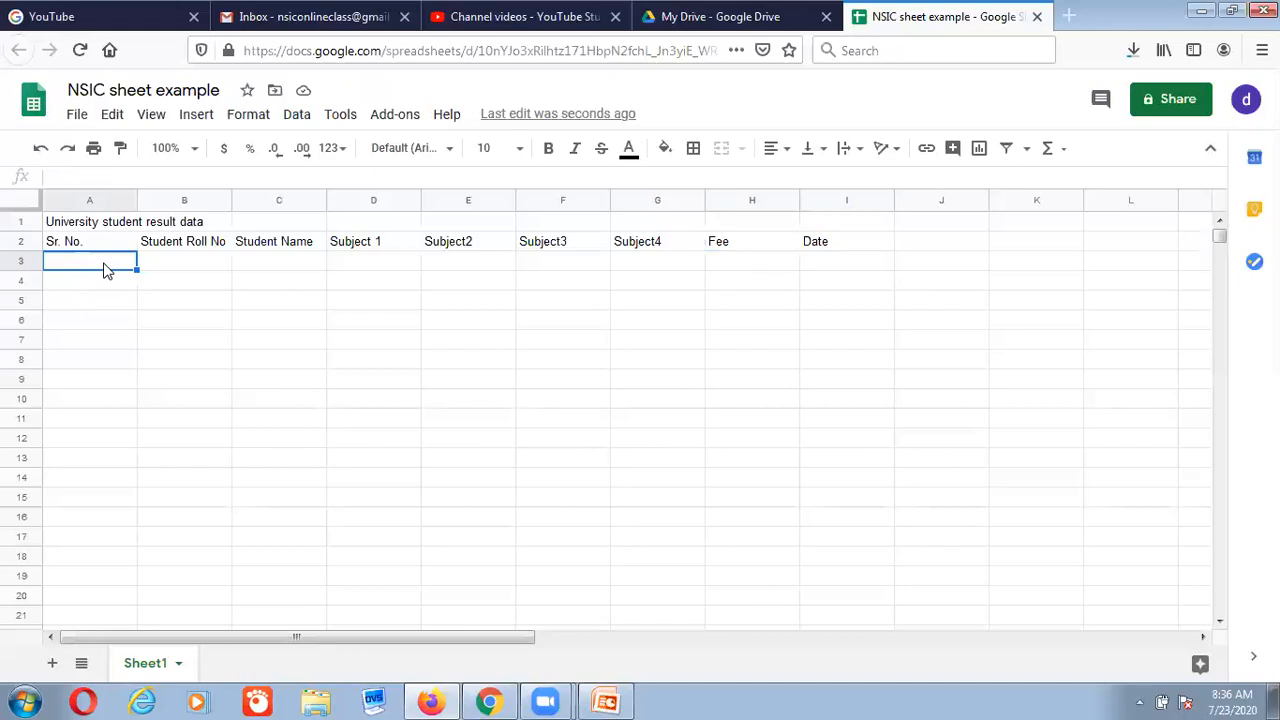
click(512, 698)
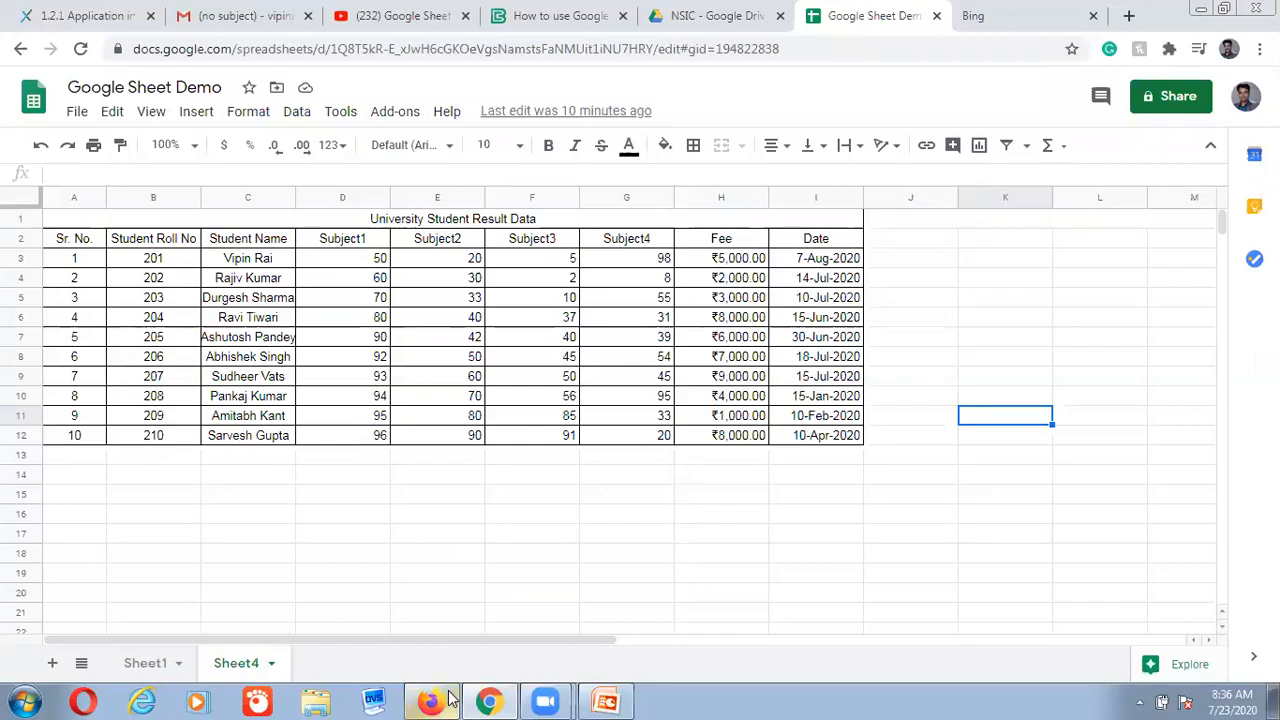
mouse_move(450, 698)
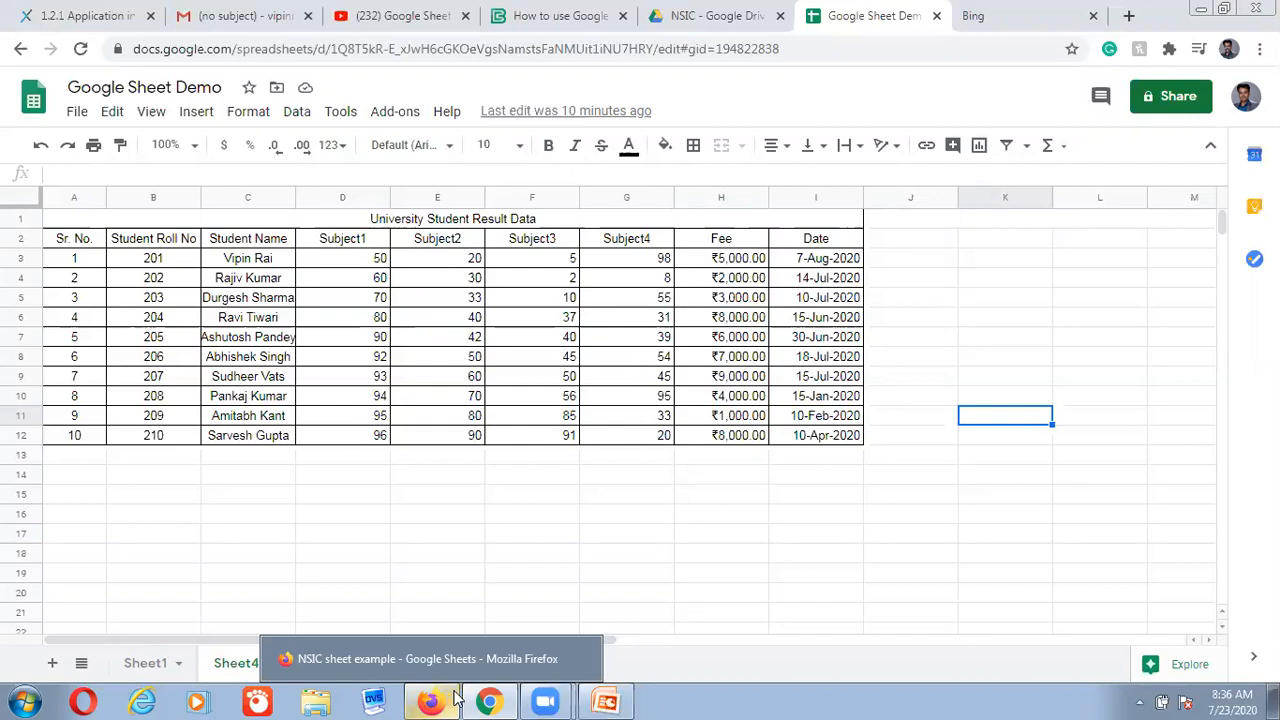
click(490, 700)
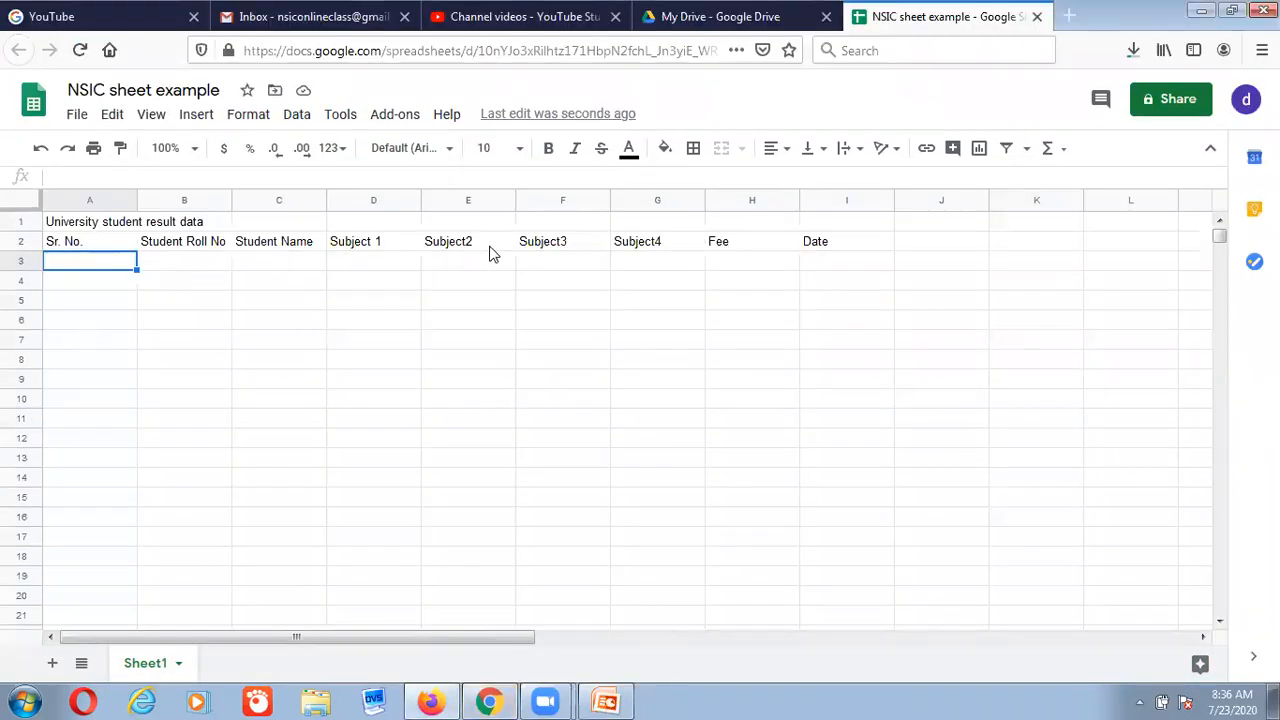
click(490, 700)
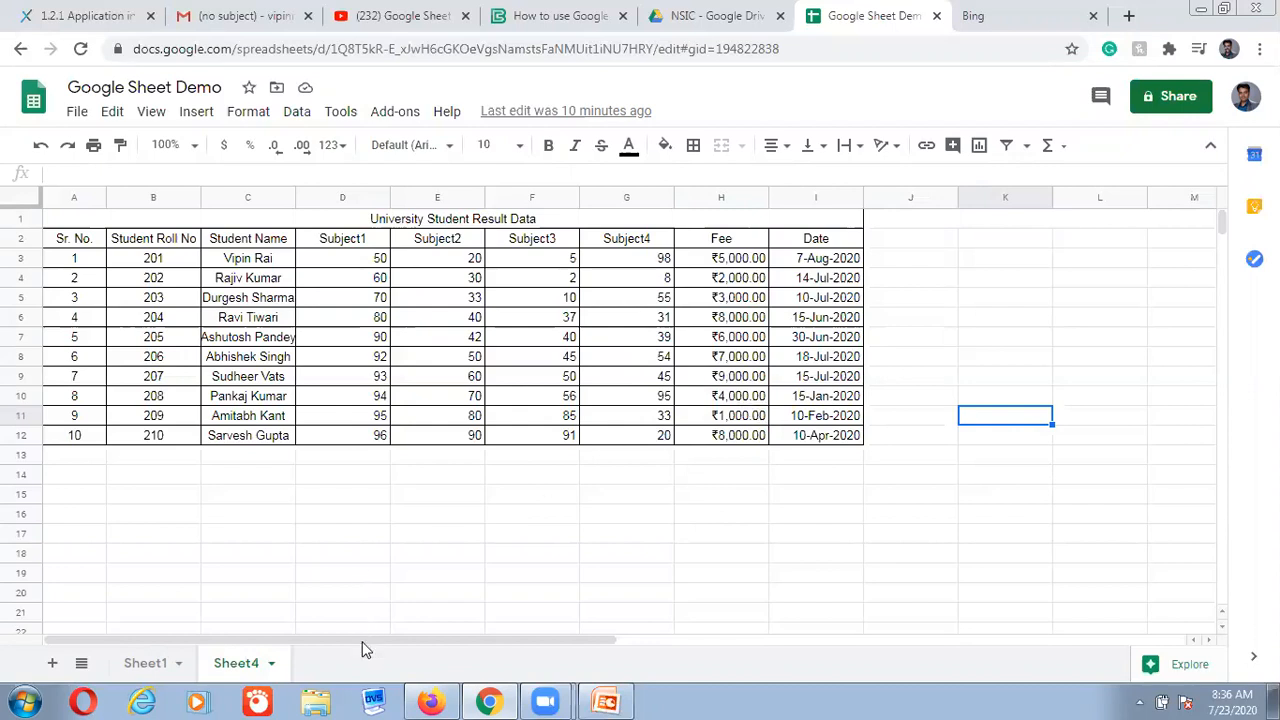
click(430, 700)
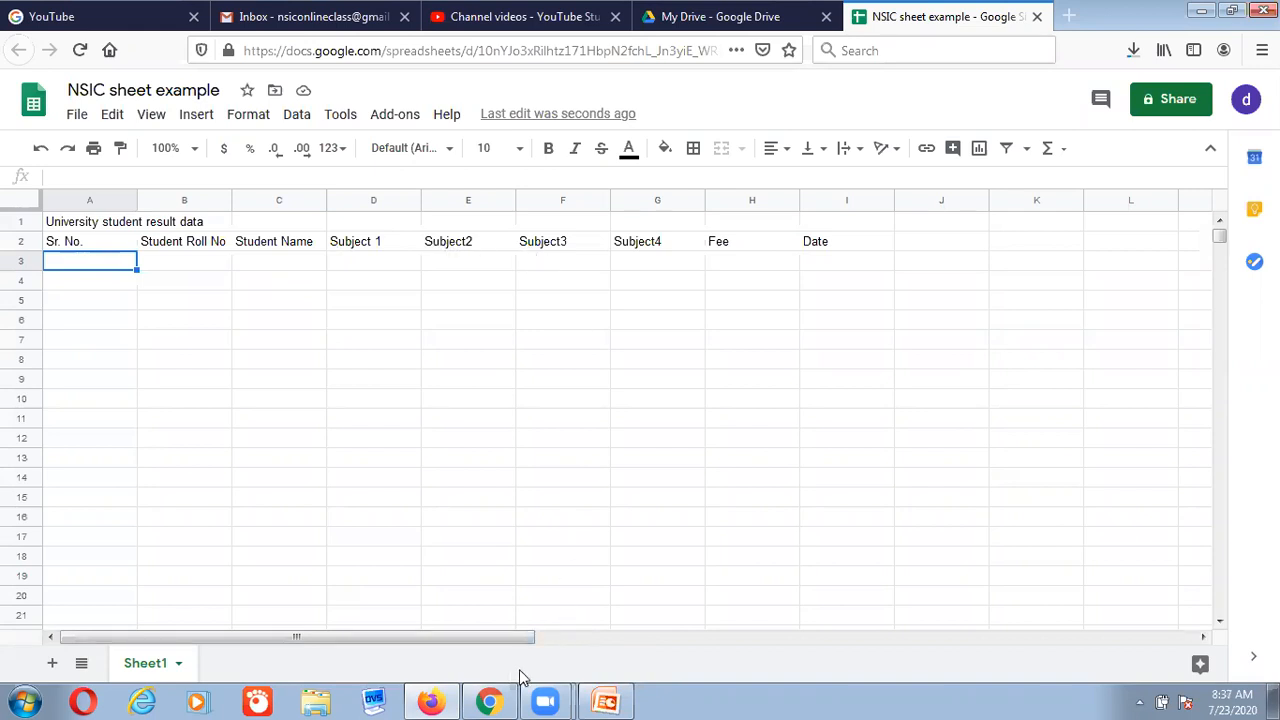
click(80, 225)
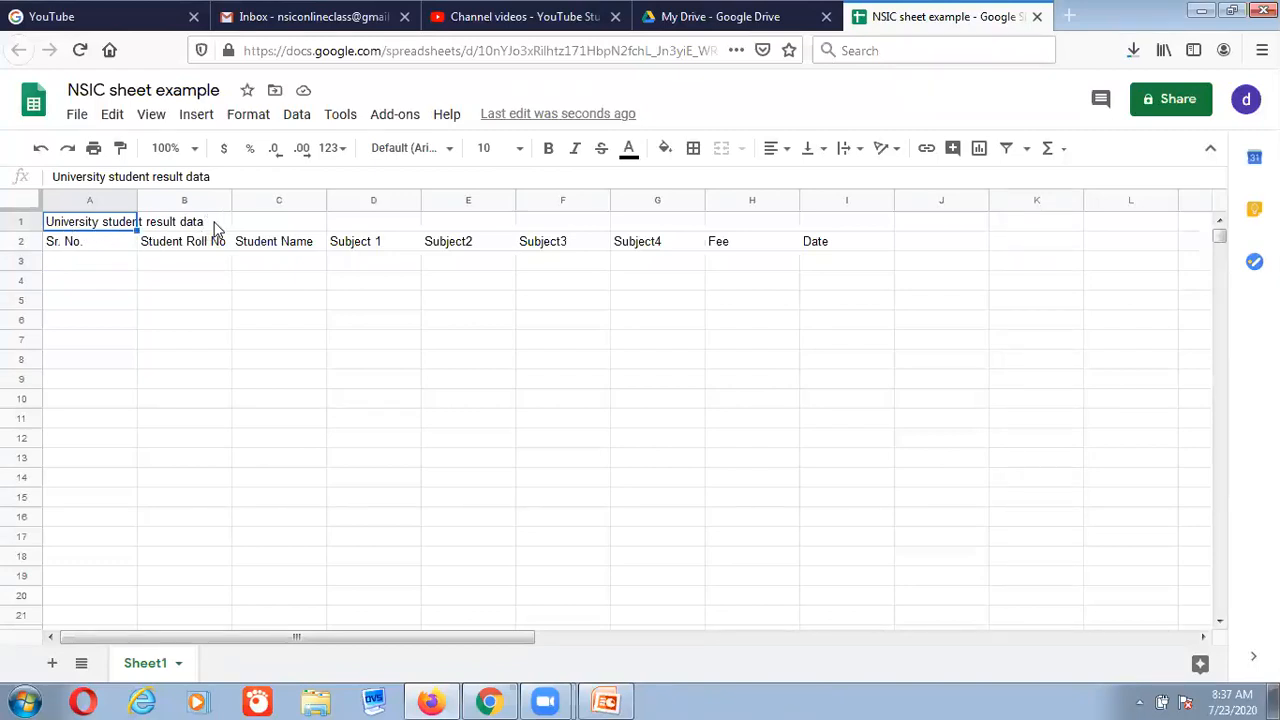
click(215, 228)
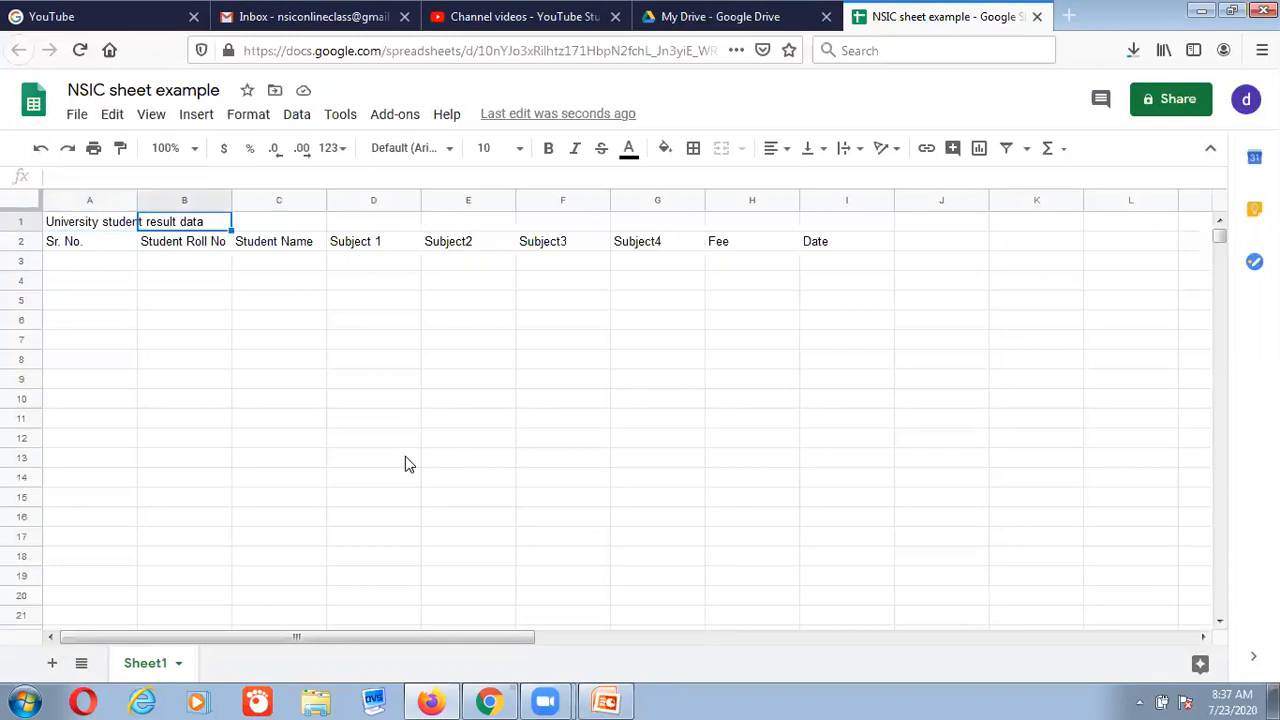
click(488, 700)
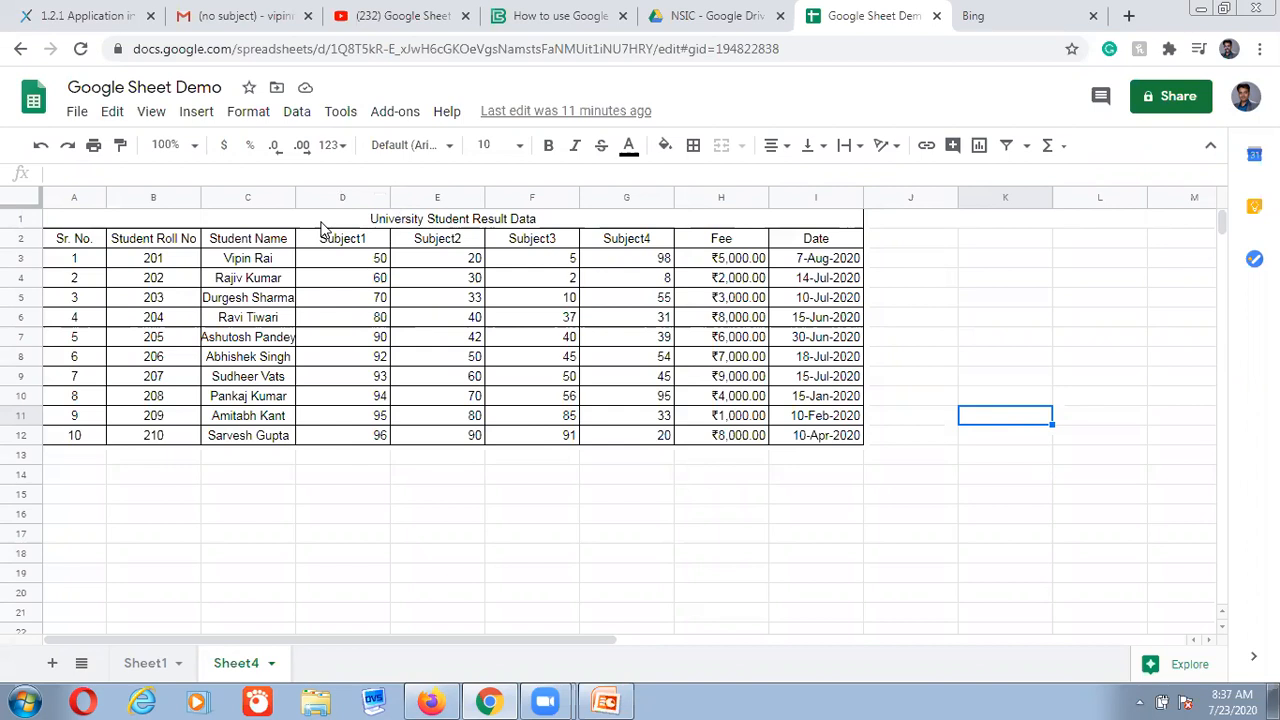
click(440, 701)
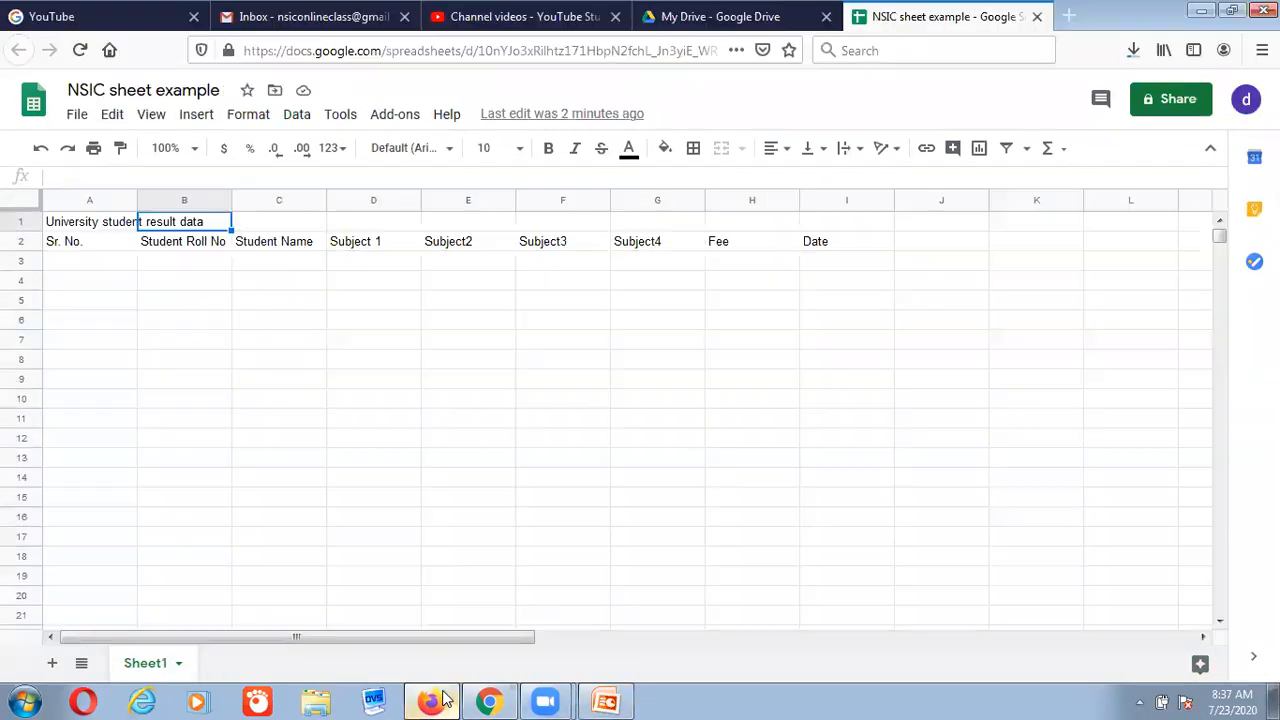
Step: Enter serial number 1 in A3, roll number 201 in B3 and the student's name in C3
click(104, 263)
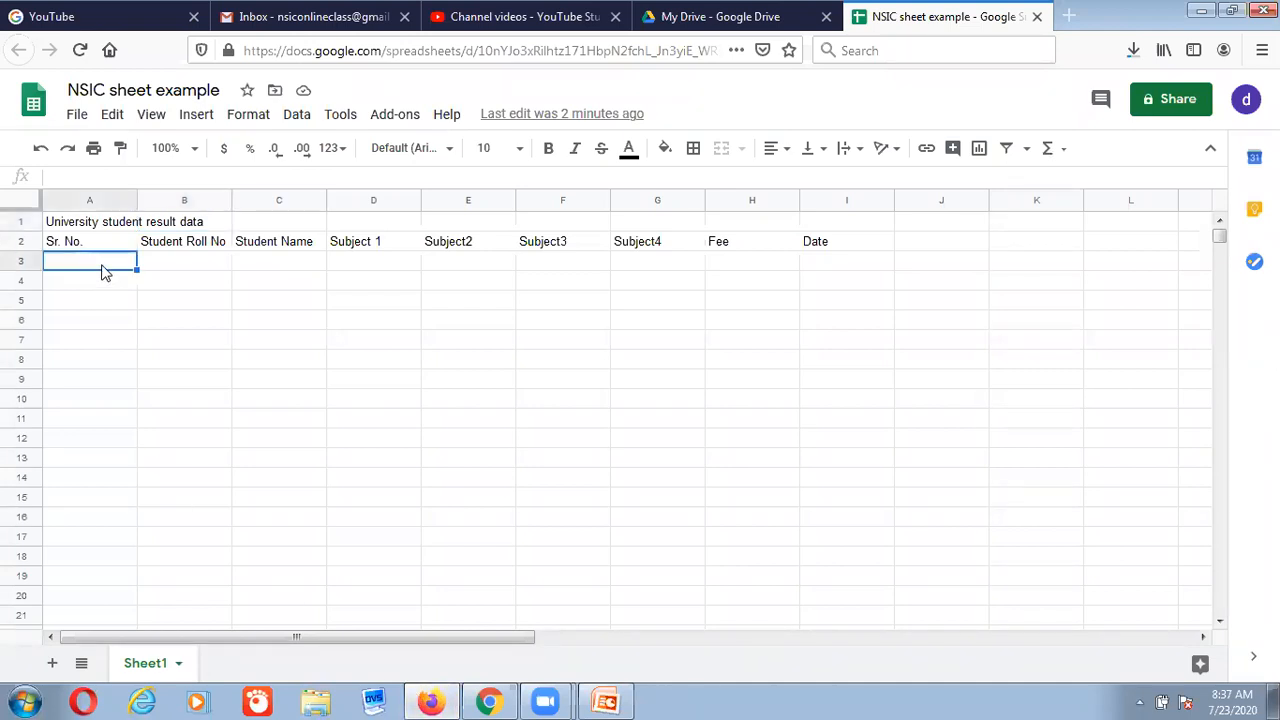
text(1)
click(200, 262)
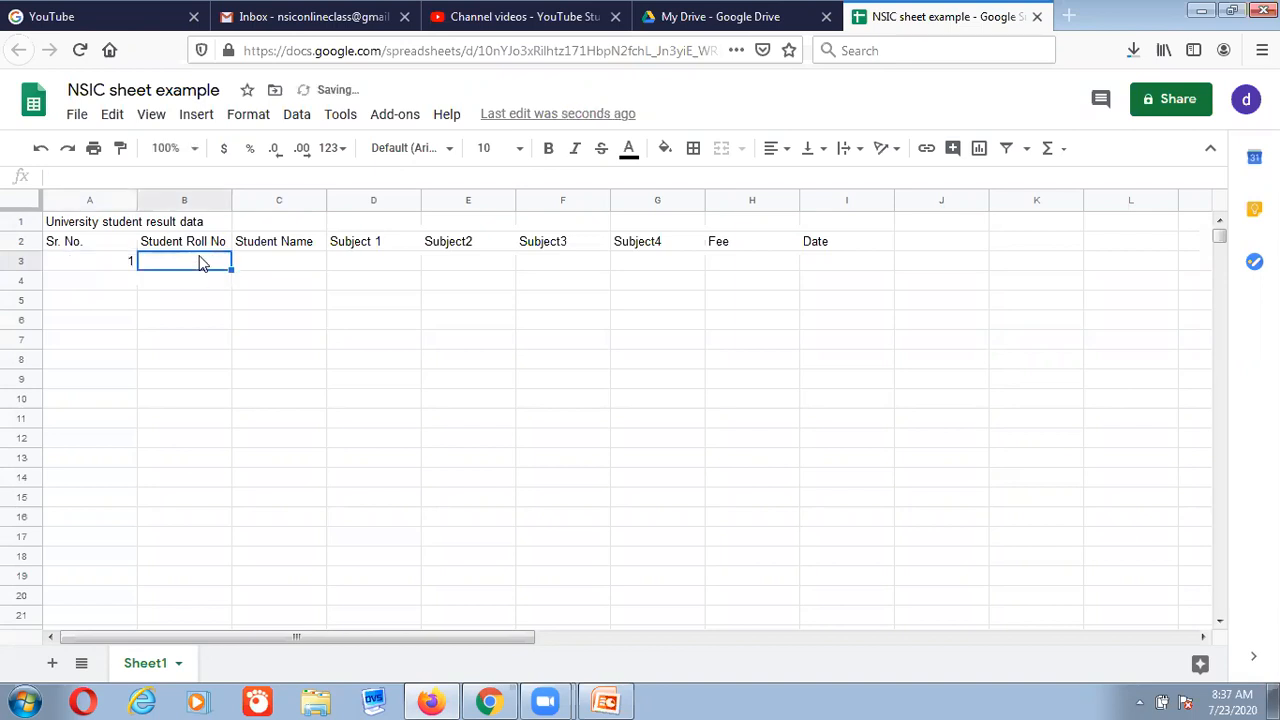
text(201)
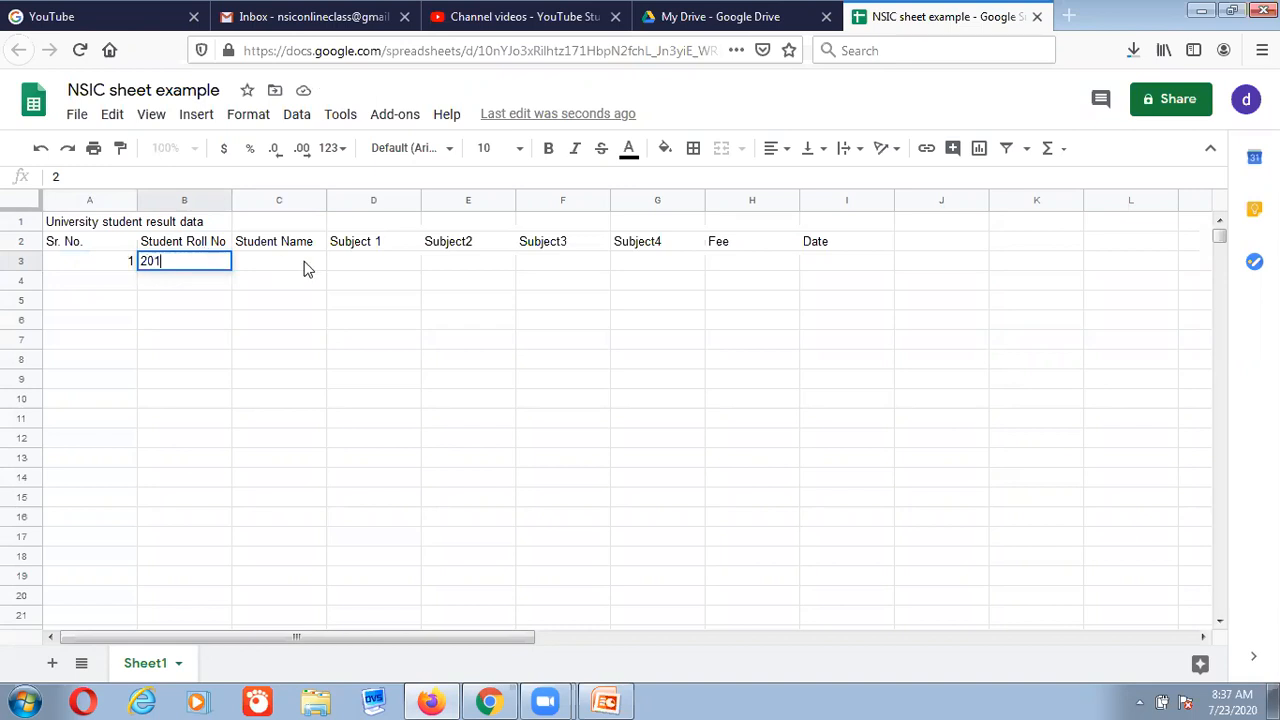
click(307, 264)
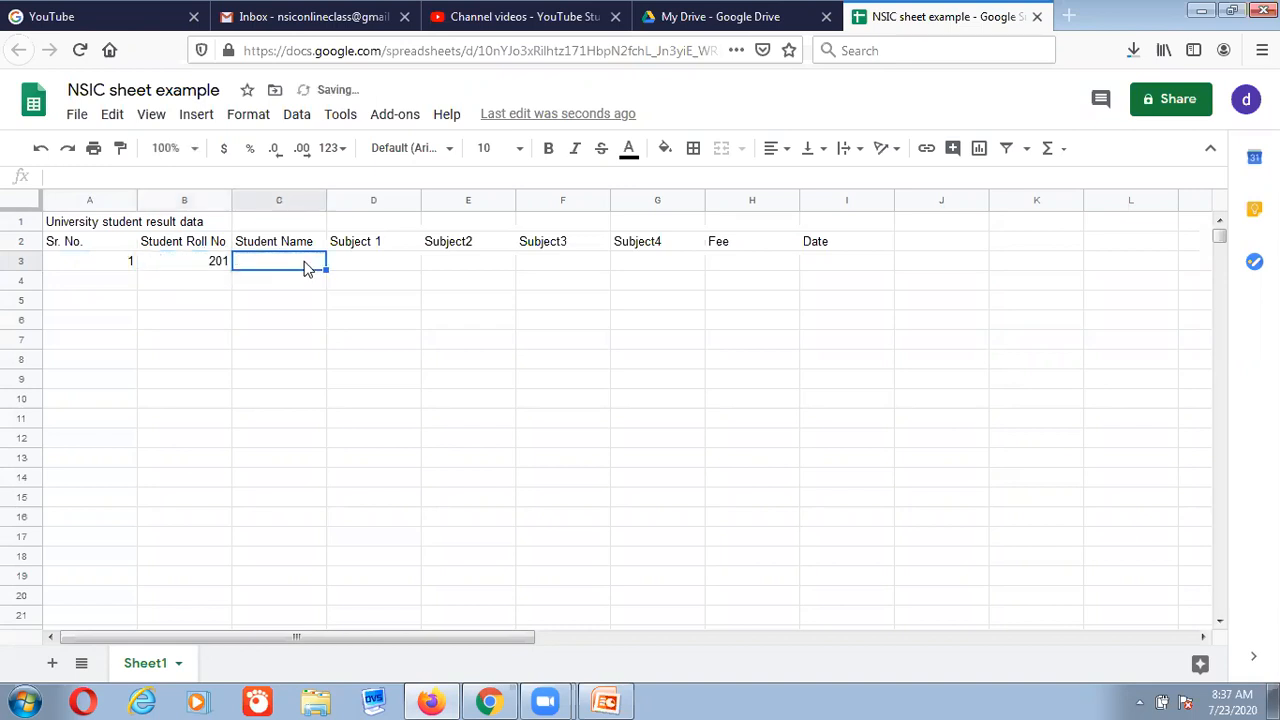
text(Vipin Rai)
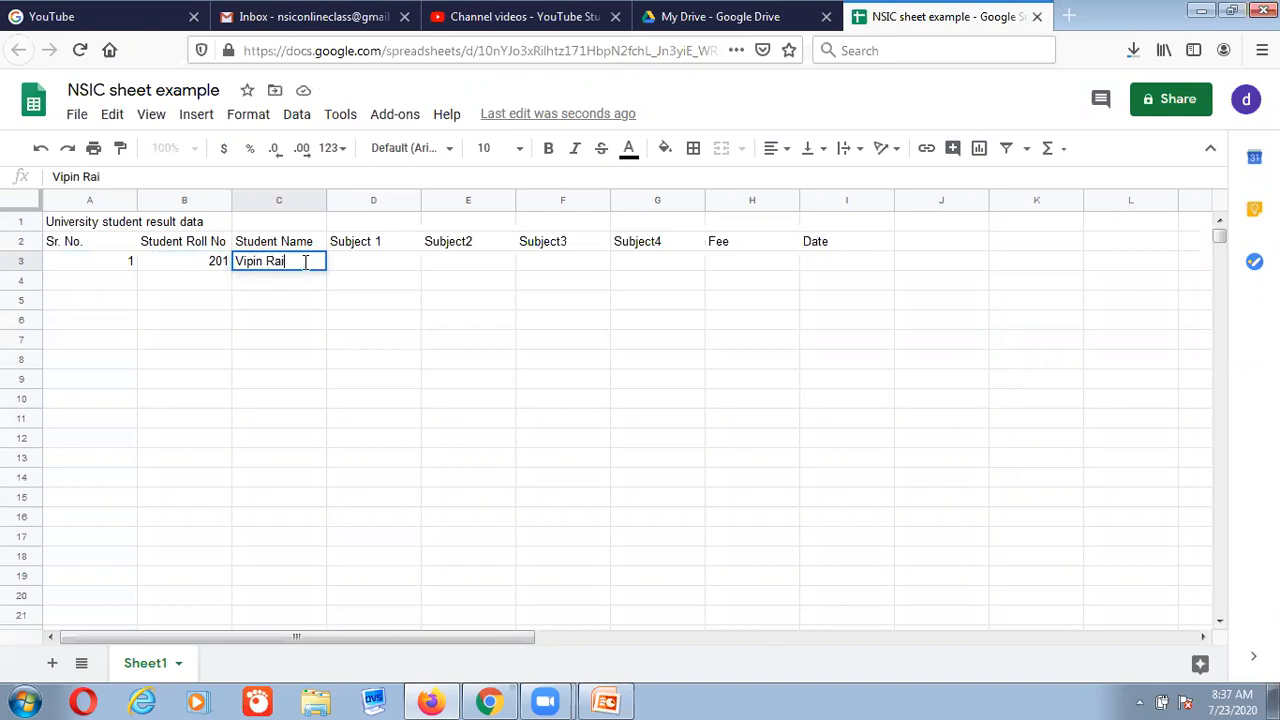
click(380, 283)
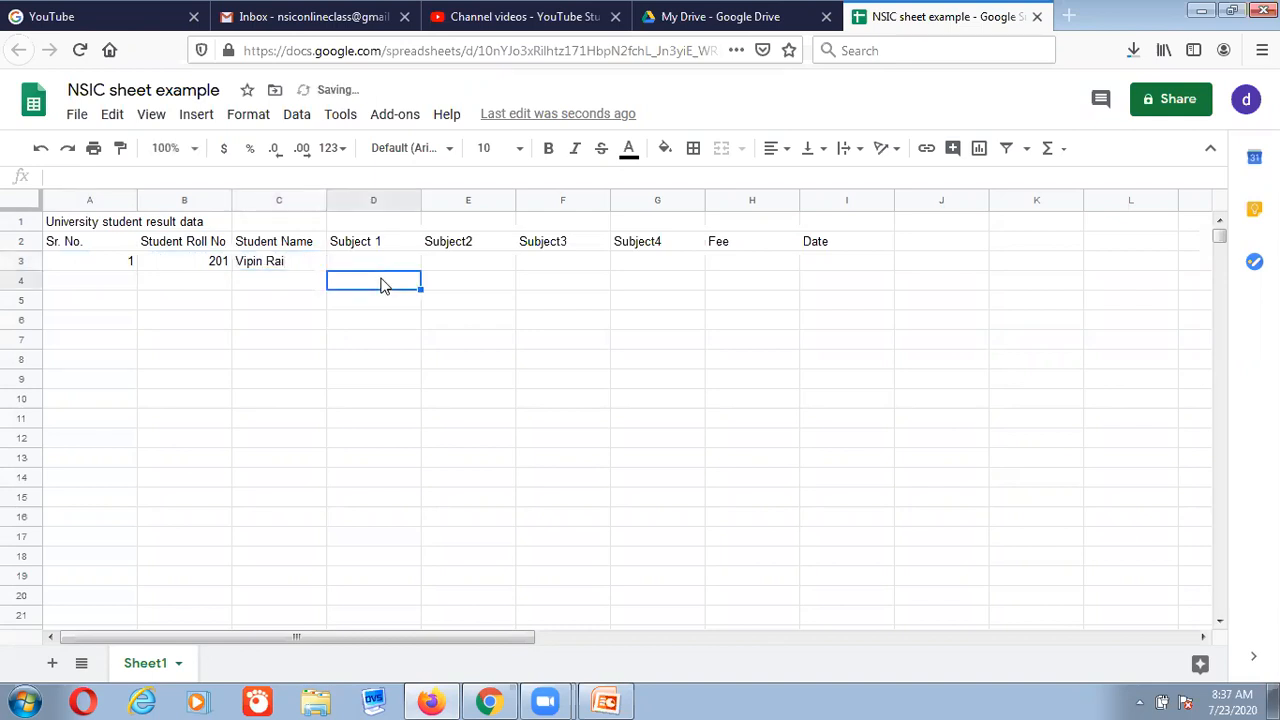
Step: Review the first record's entries in cells A3 through C3
click(90, 265)
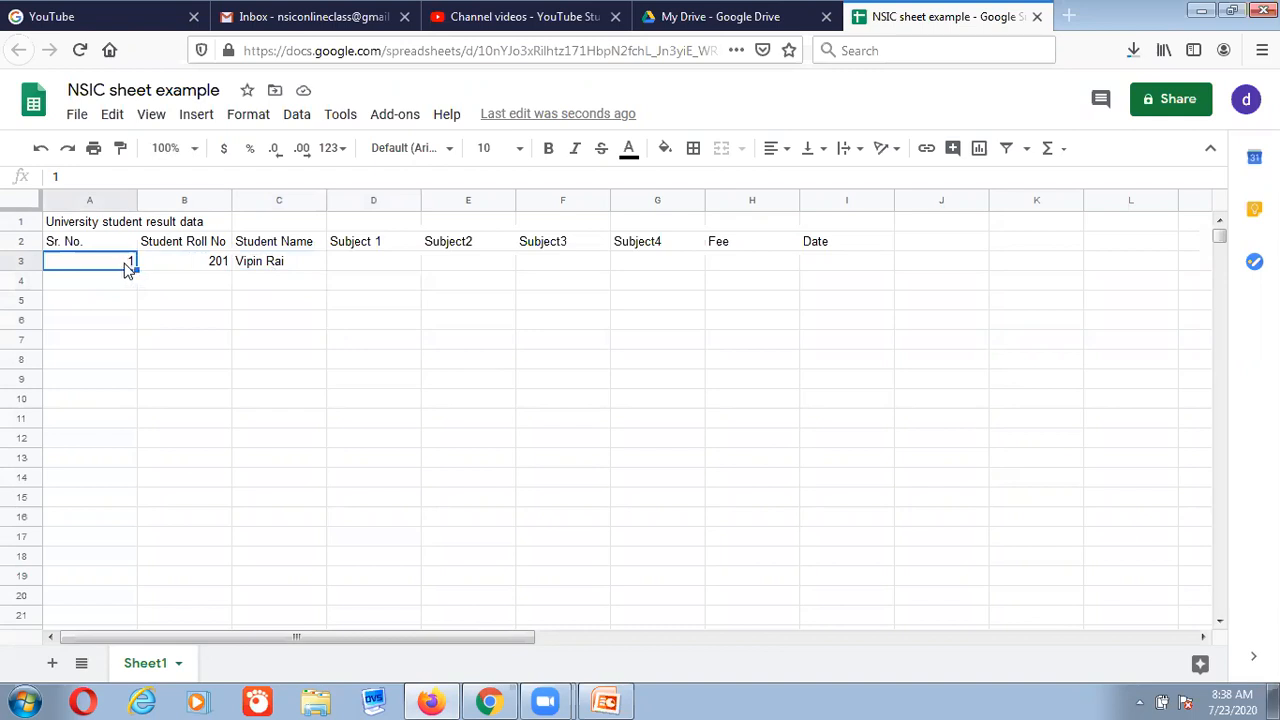
key(Right)
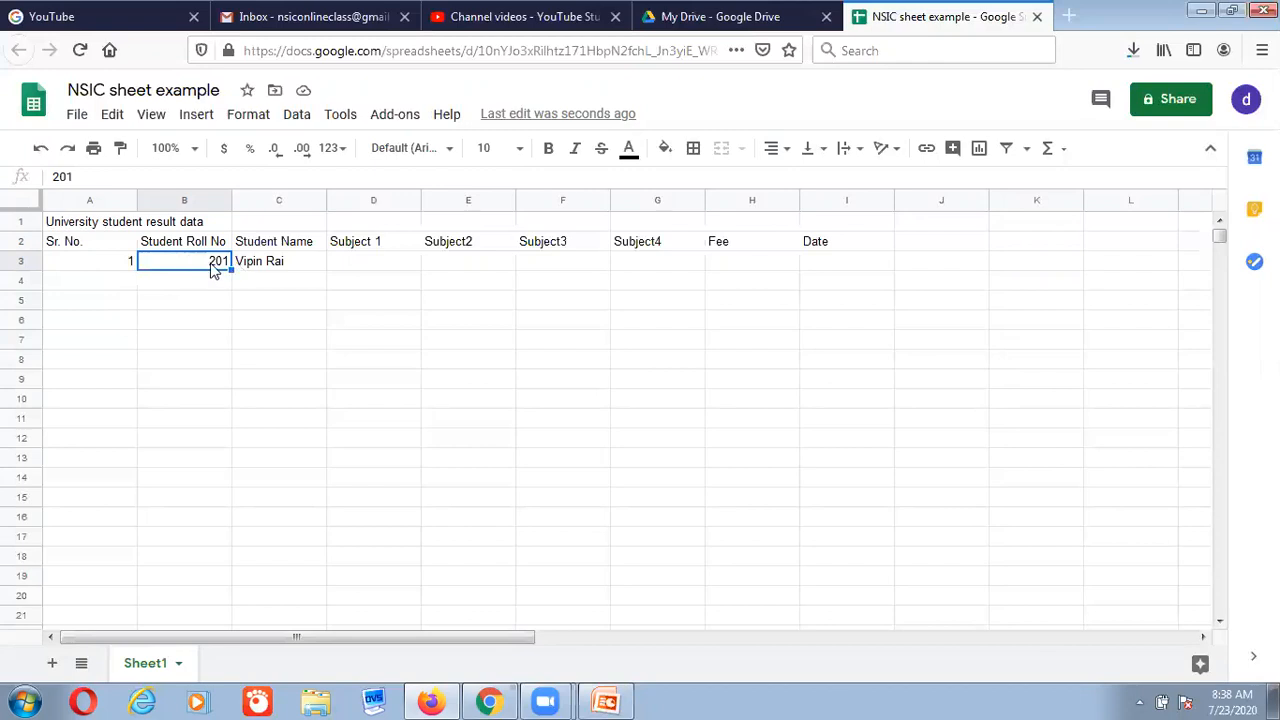
click(305, 266)
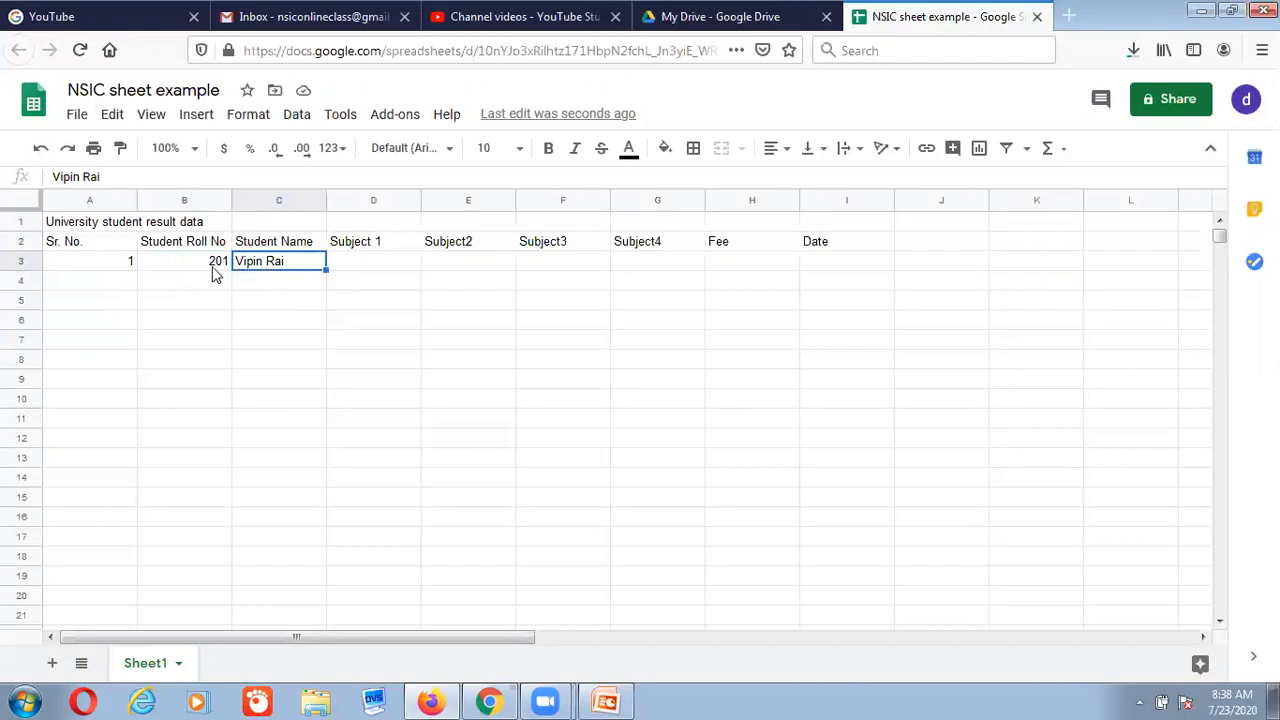
Step: Enter marks 20 for Subject 1 in D3 and 50 for Subject2 in E3
click(356, 265)
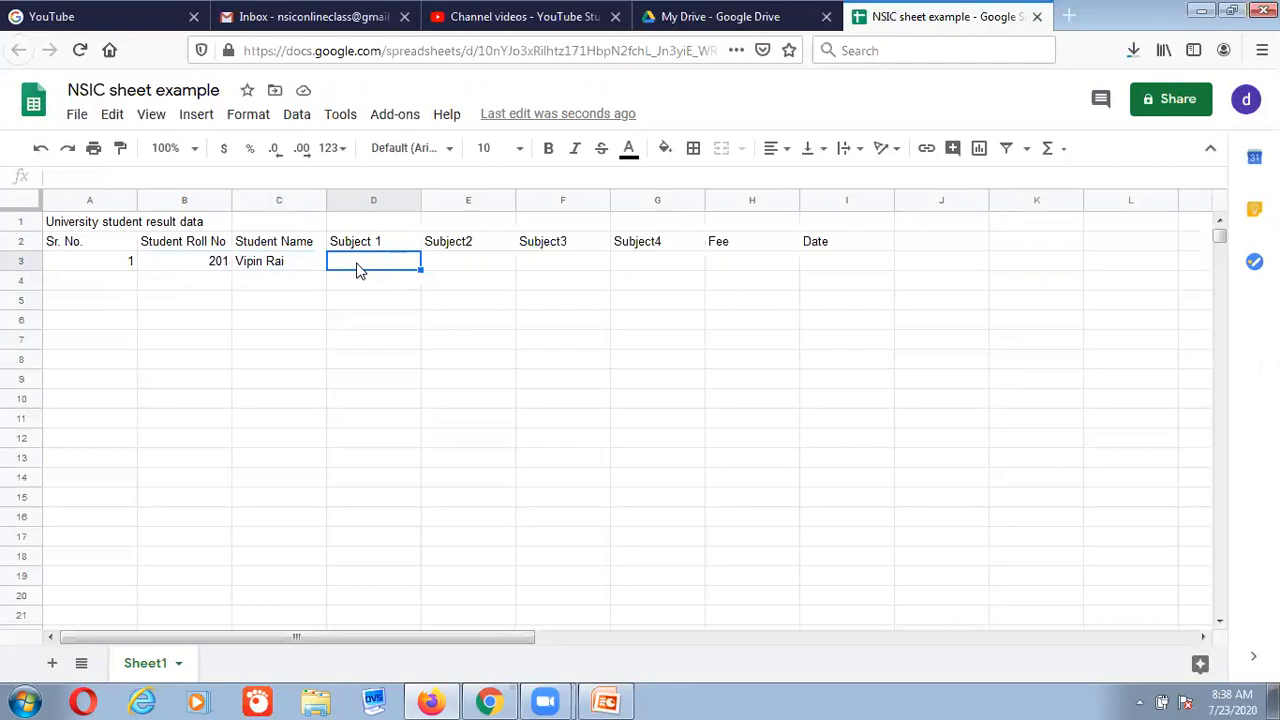
text(20)
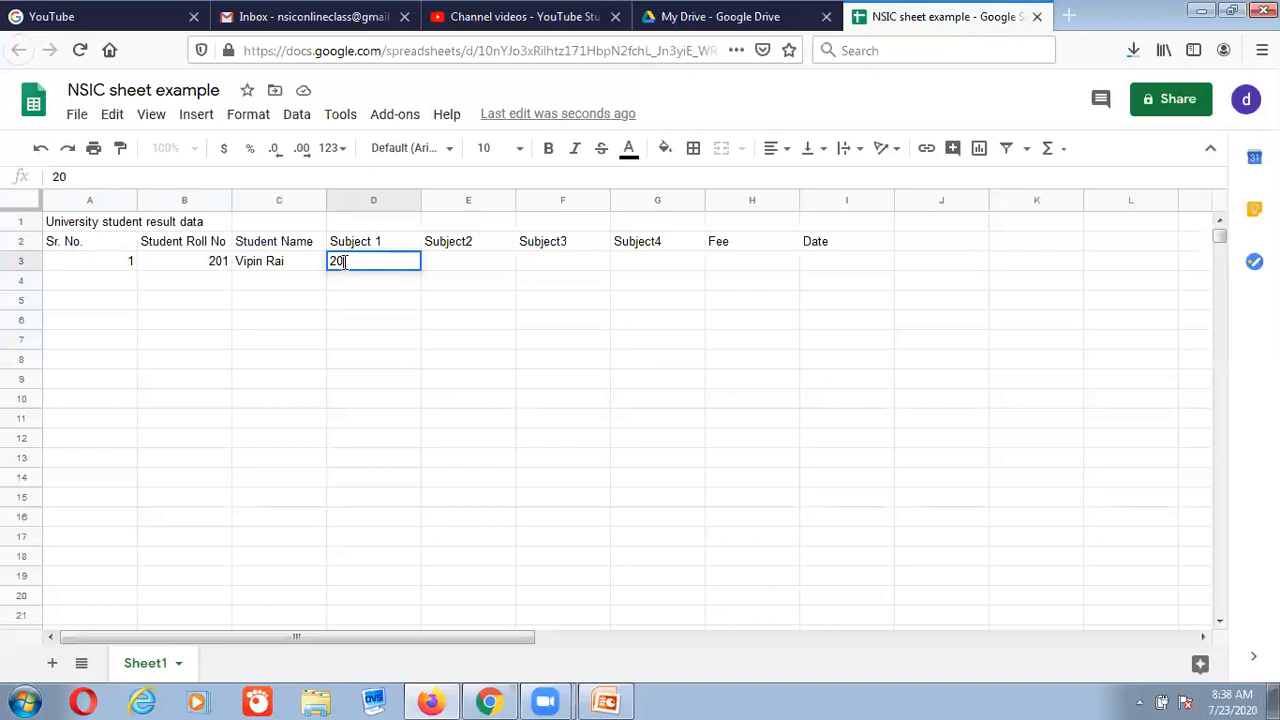
key(Tab)
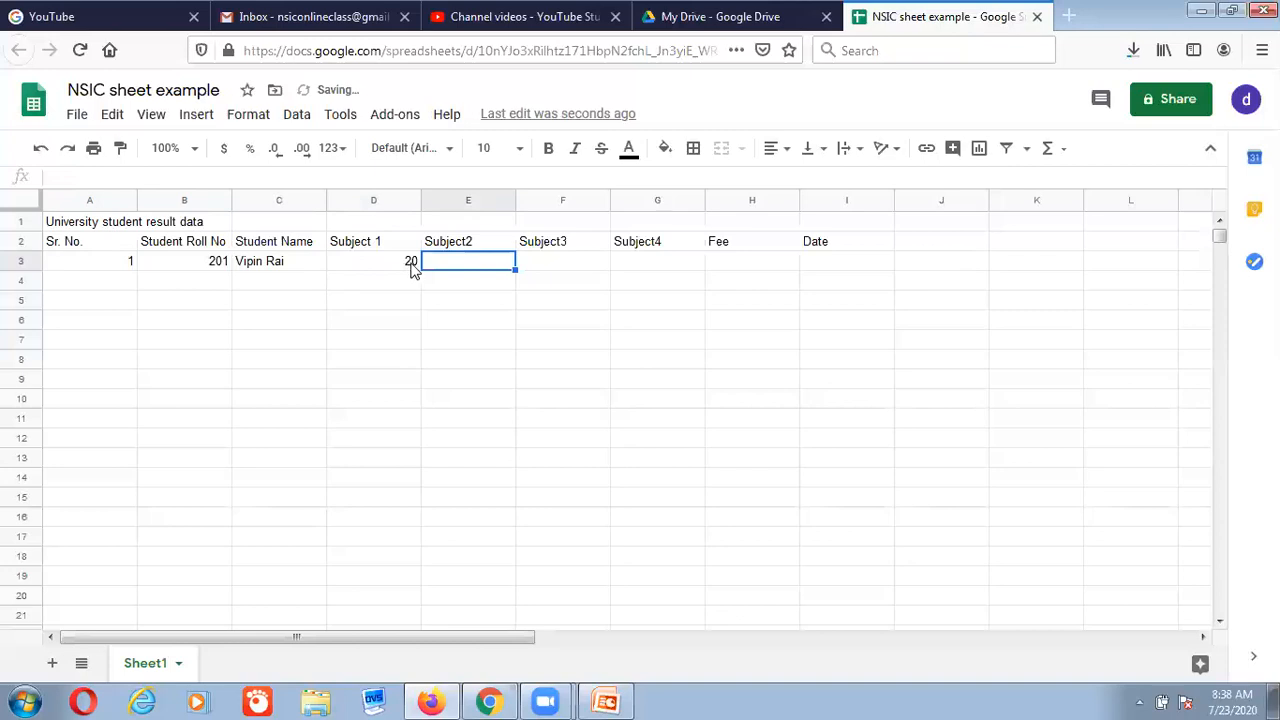
text(50)
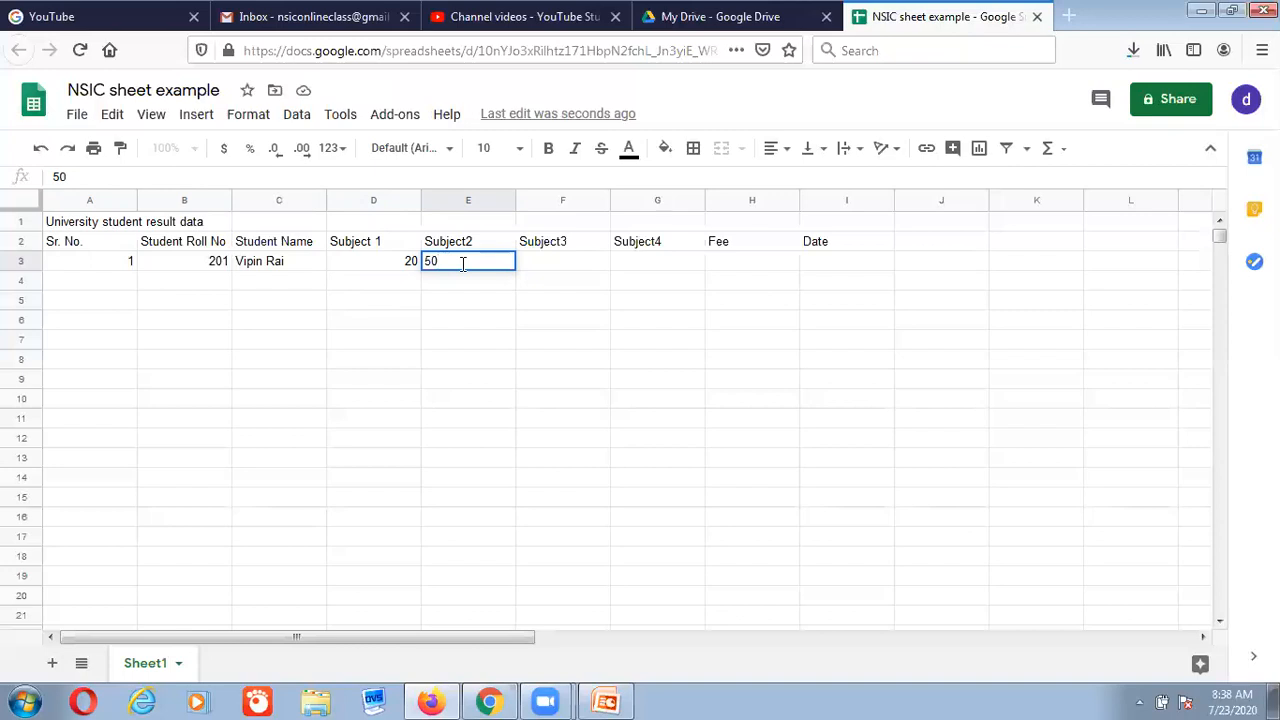
key(Tab)
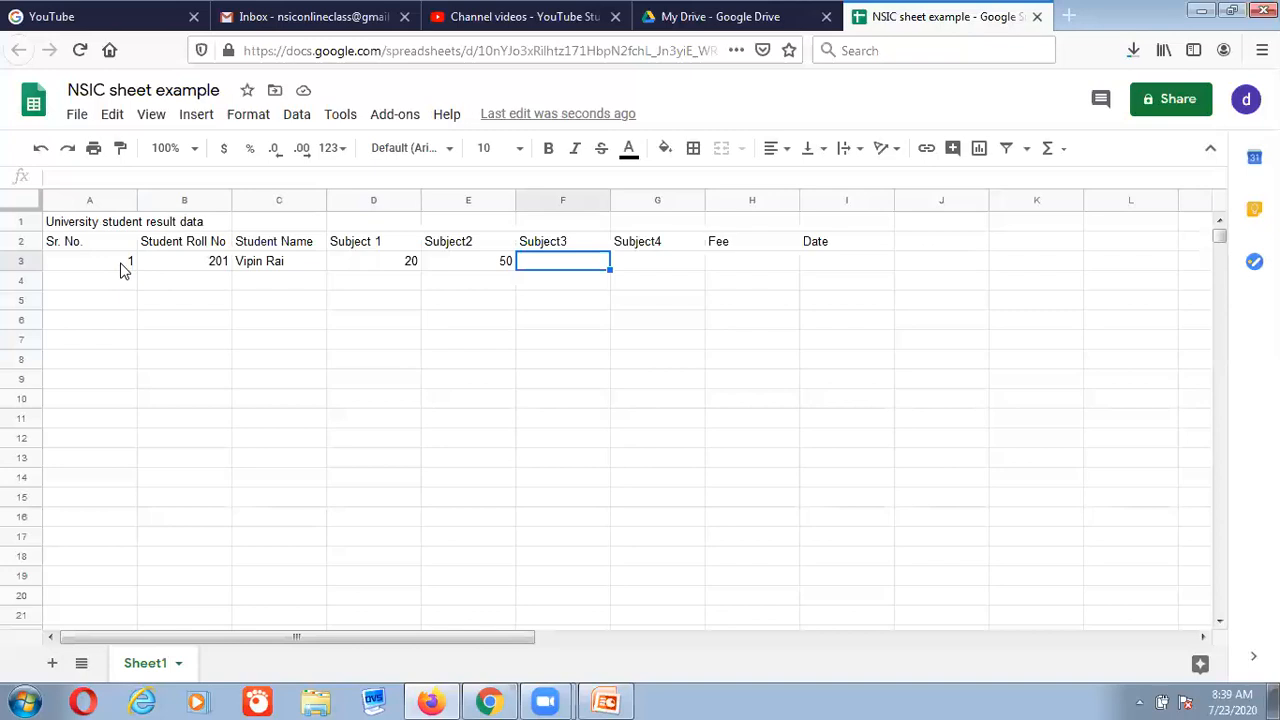
Step: Check the student's name in C3 against the Google Sheet Demo reference data
click(275, 271)
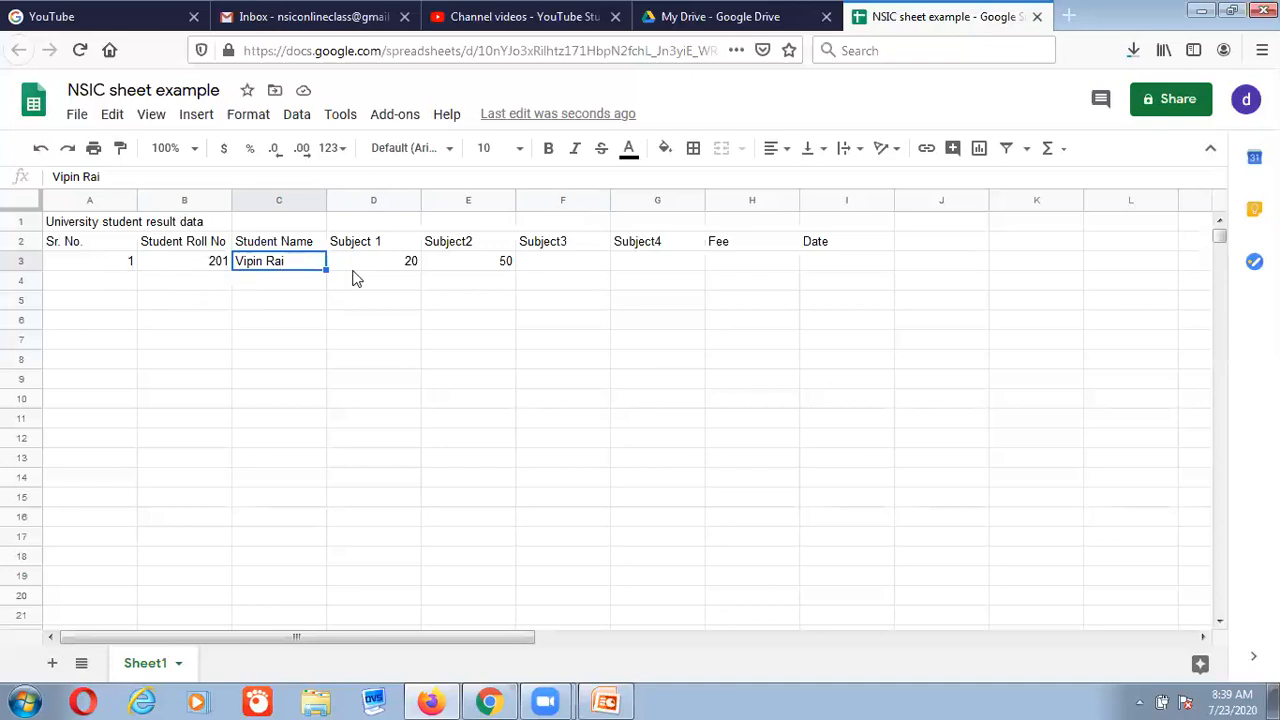
click(488, 701)
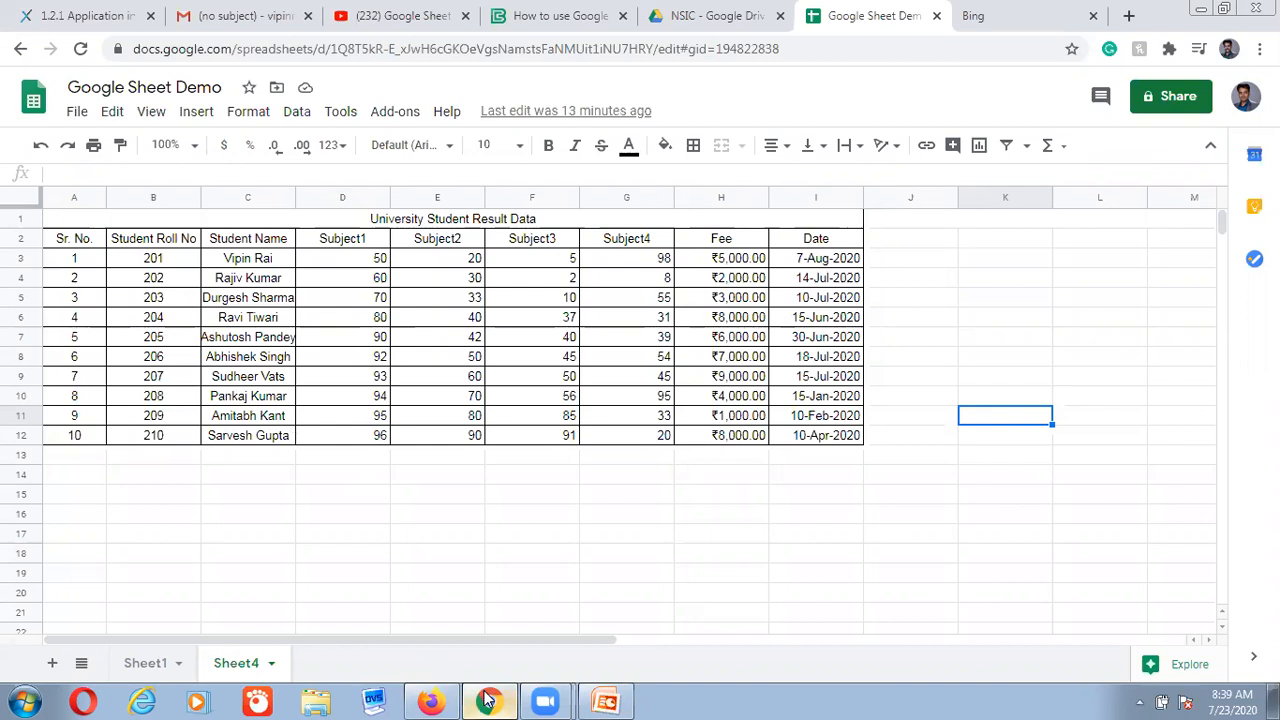
click(433, 700)
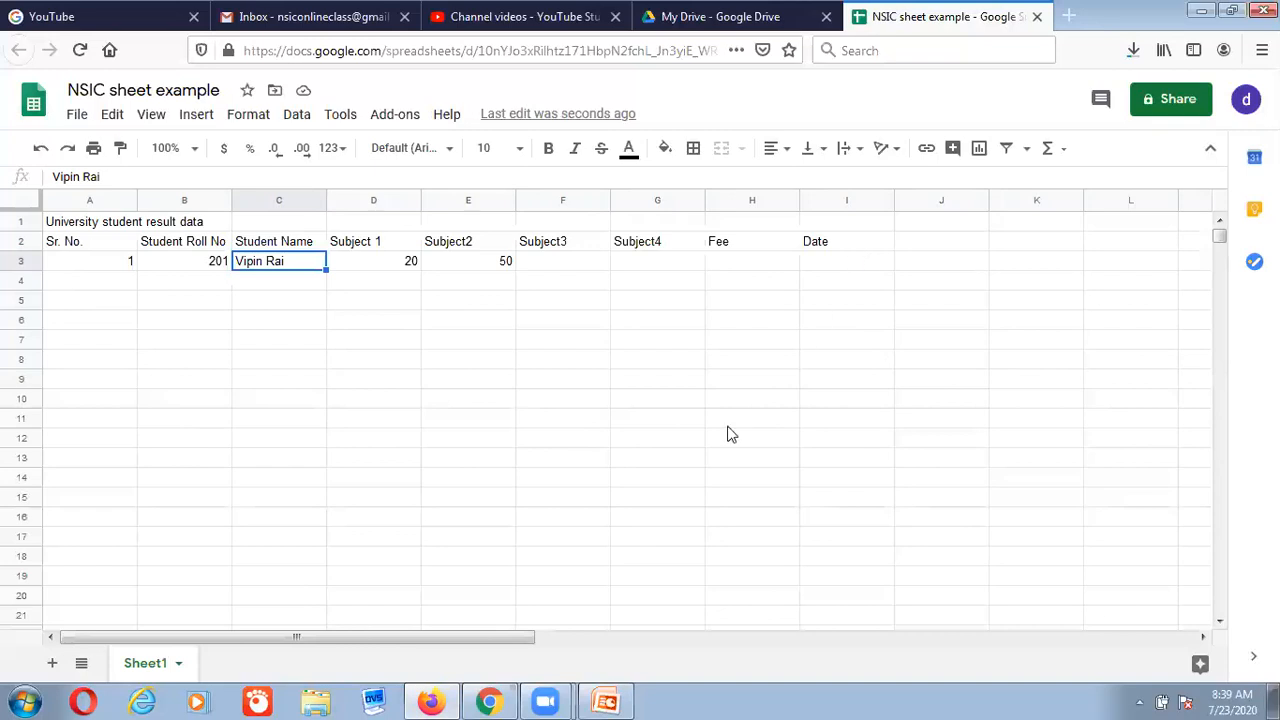
click(495, 700)
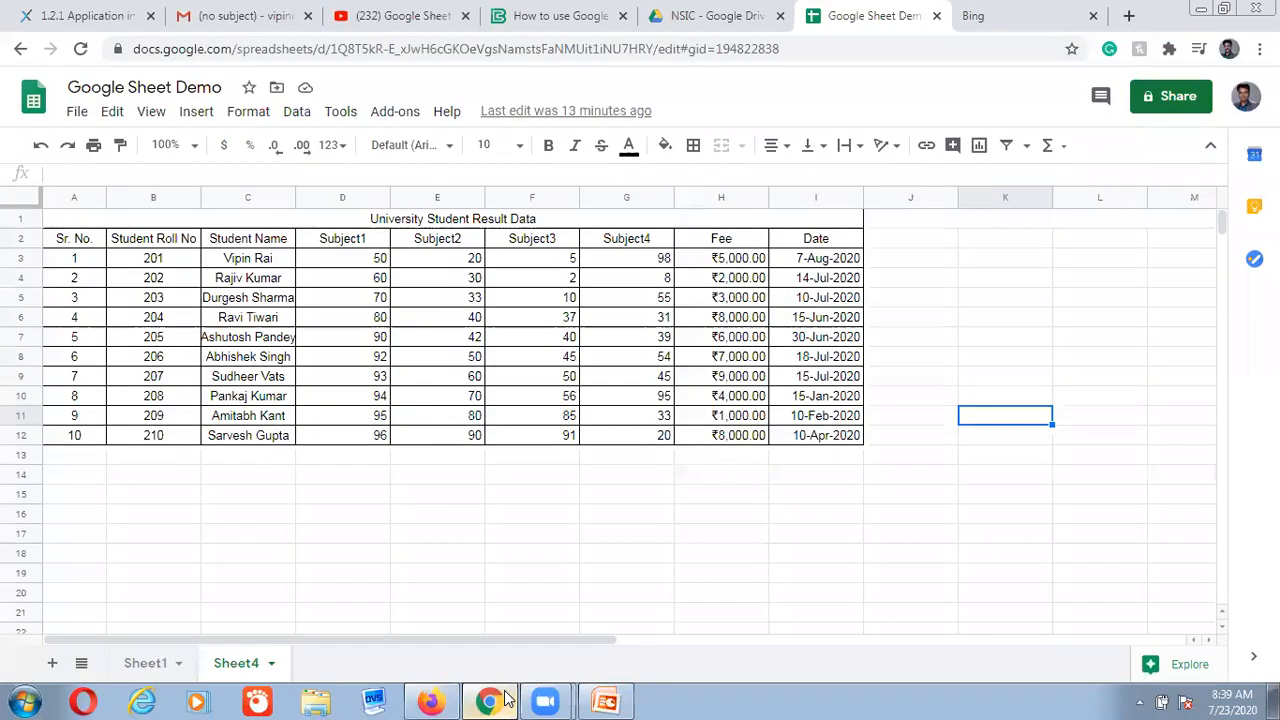